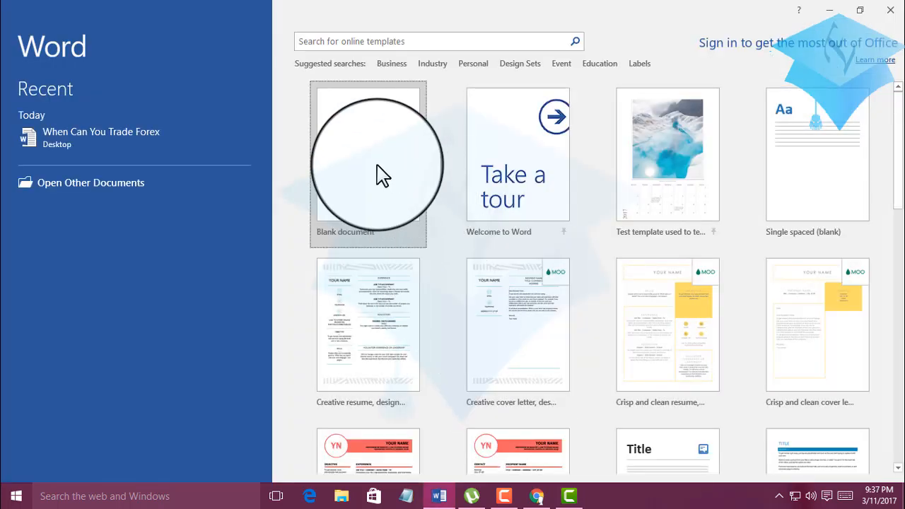
Create a blank document and enter the text "Education Telecast" on the first line.
left_click(385, 183)
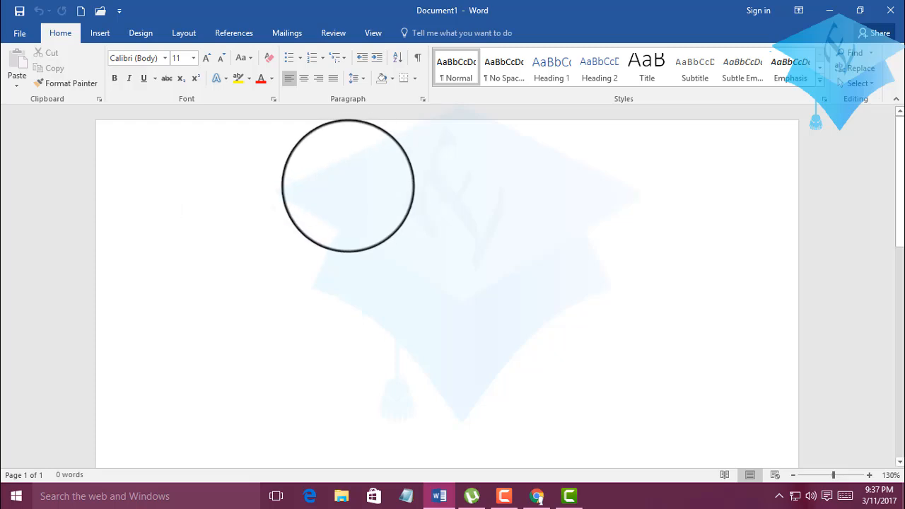
type("educa")
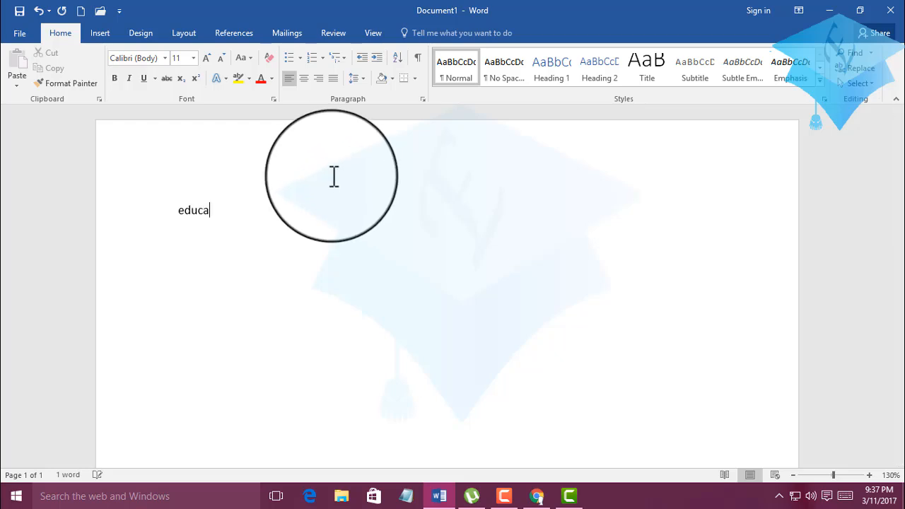
type("tion ")
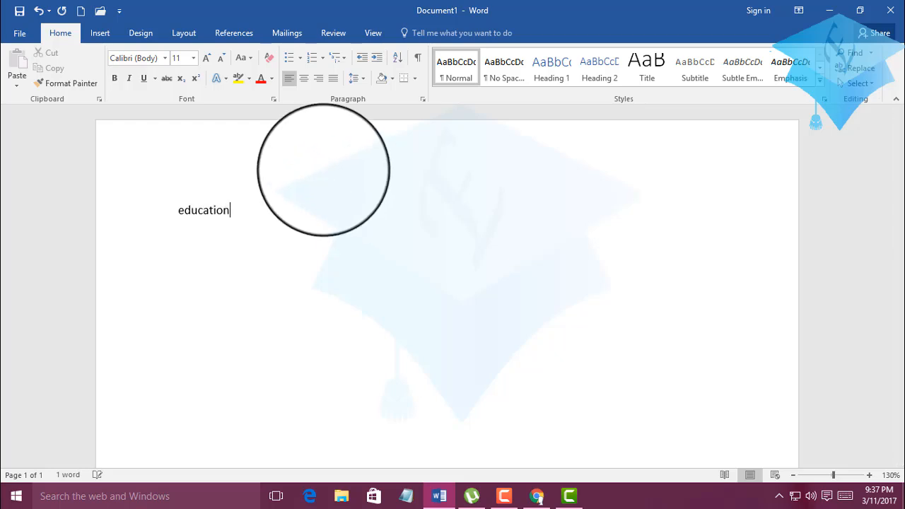
type("Telecast")
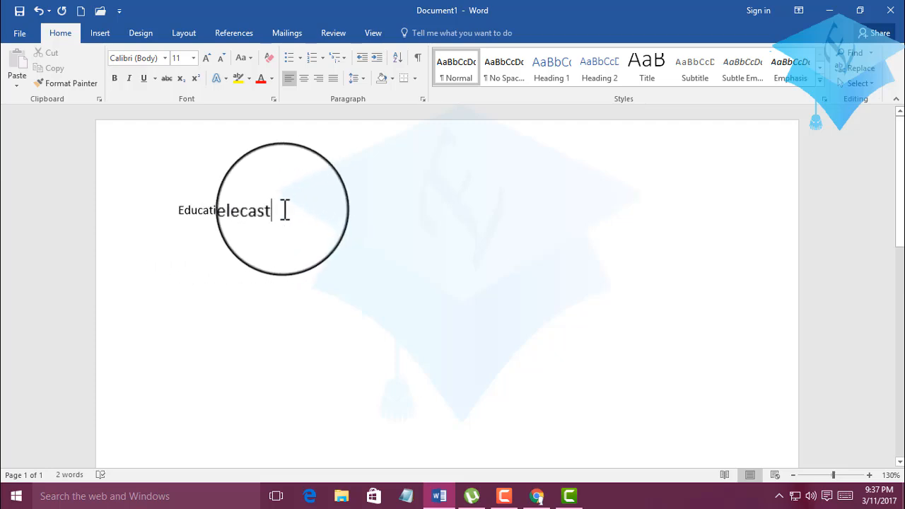
Try selecting the whole line "Education Telecast" several times, clearing the selection after each try.
left_click_drag(277, 218, 169, 218)
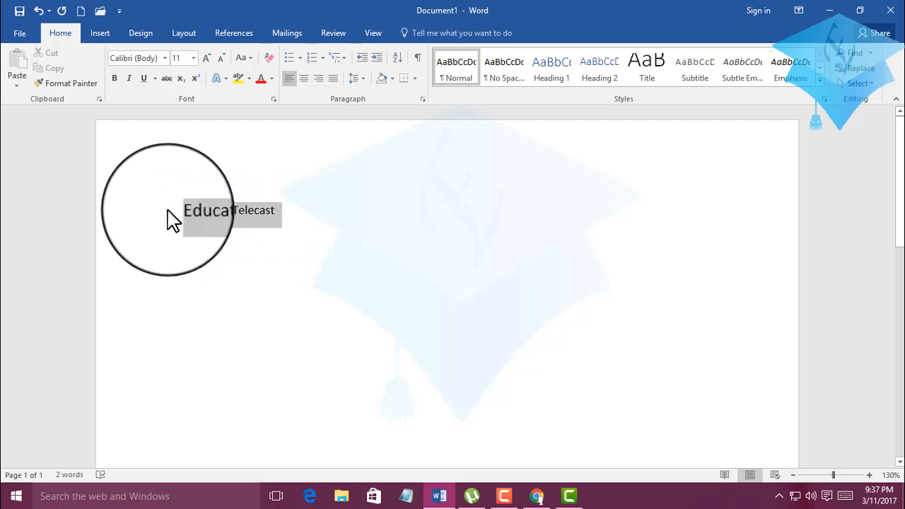
left_click(281, 220)
left_click_drag(277, 212, 158, 211)
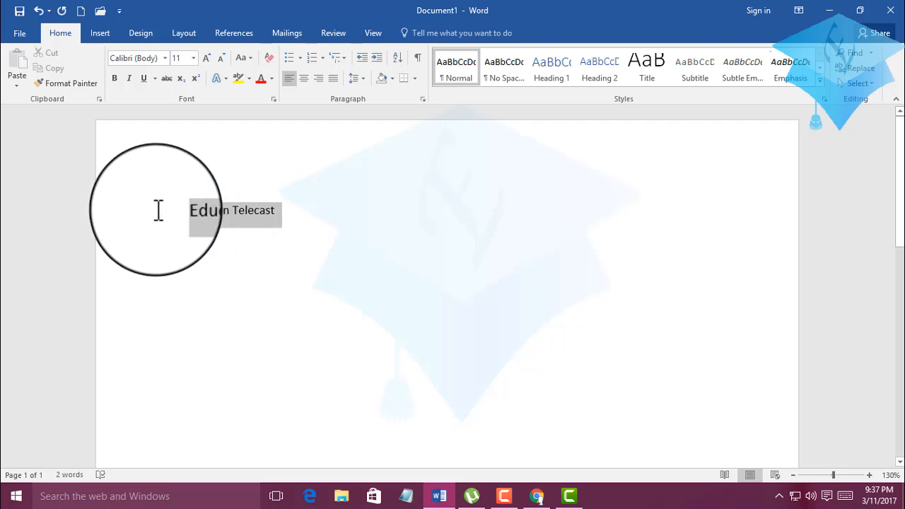
left_click(289, 211)
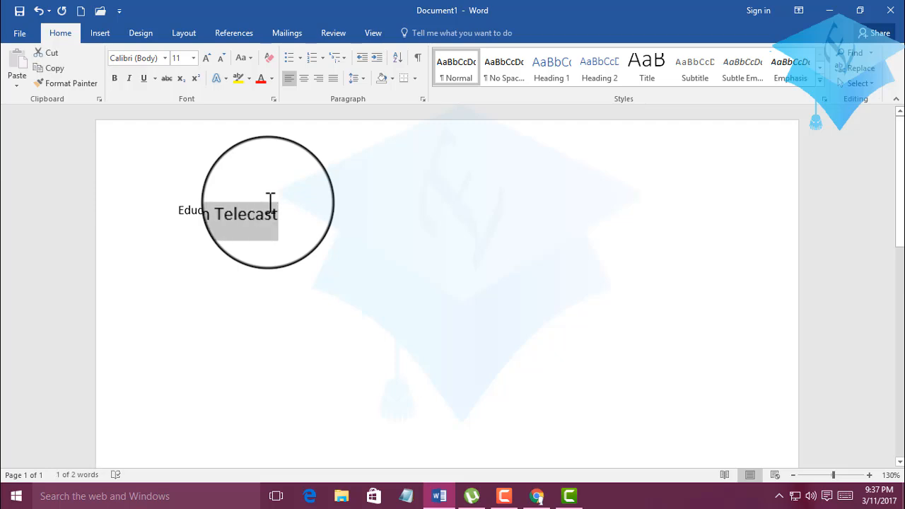
left_click(306, 218)
left_click(157, 226)
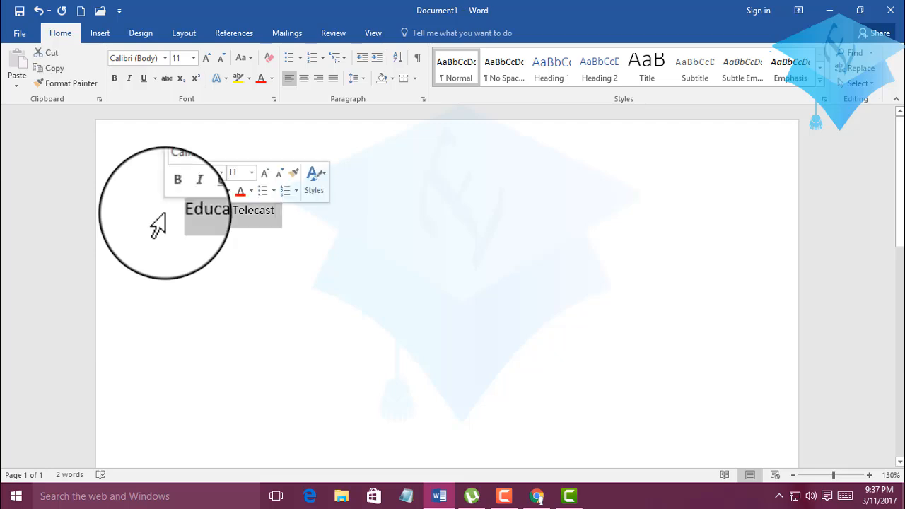
left_click(259, 267)
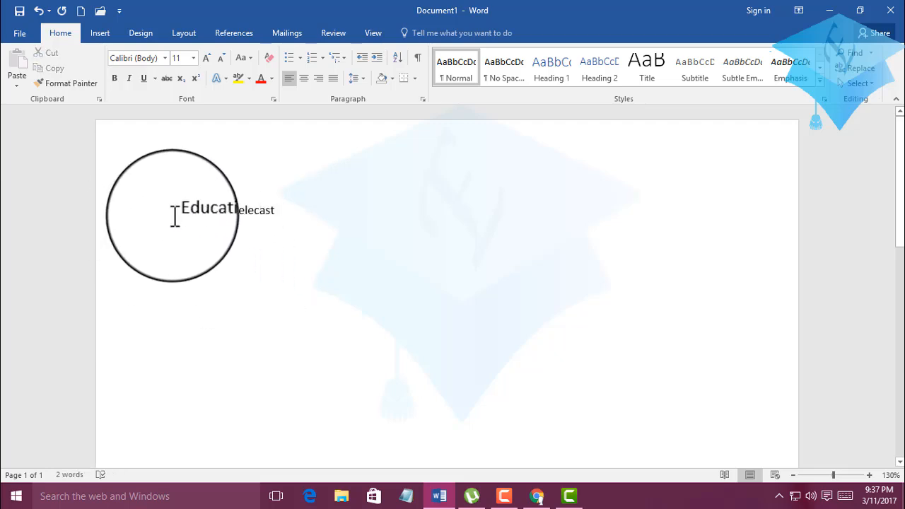
left_click(152, 219)
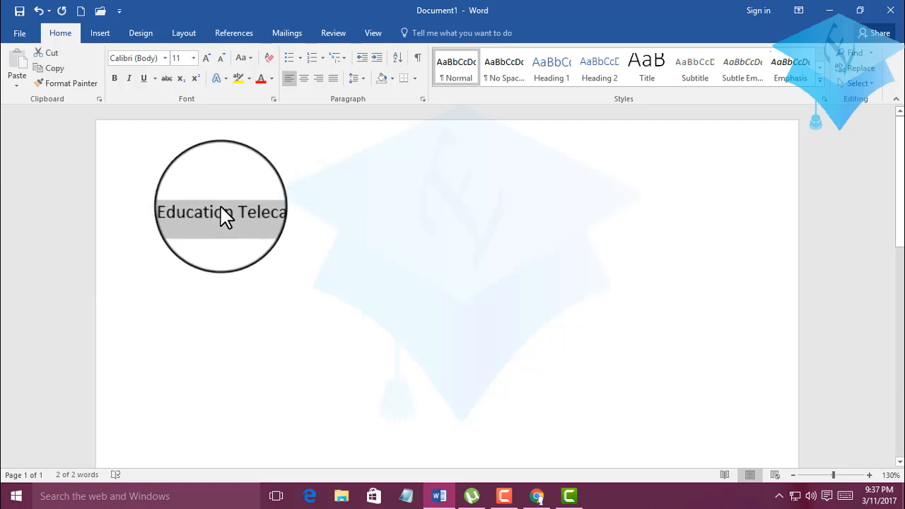
left_click(212, 208)
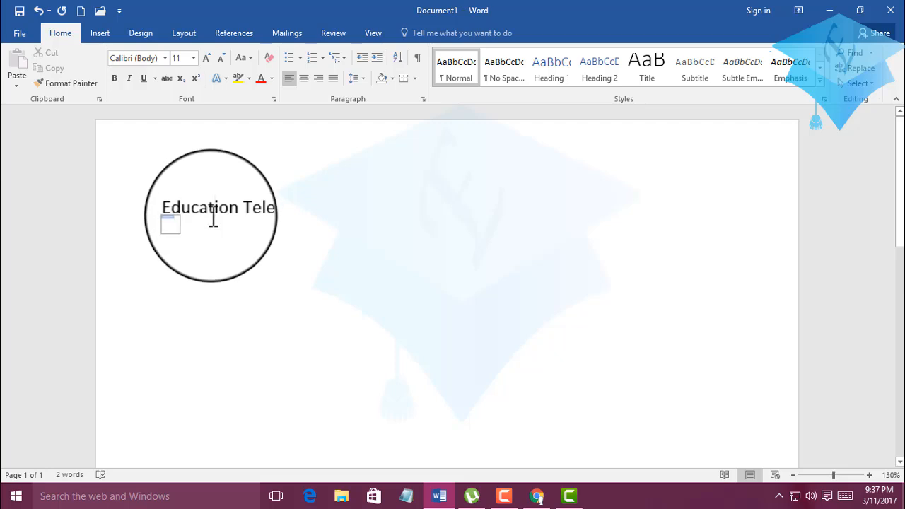
Try selecting only the word "Education" a few times and clear the selection.
double_click(213, 219)
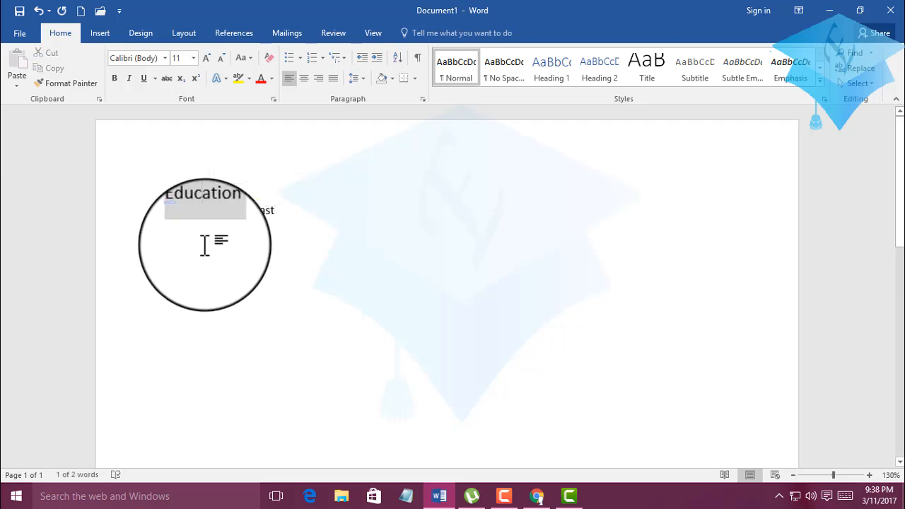
left_click(204, 212)
double_click(204, 213)
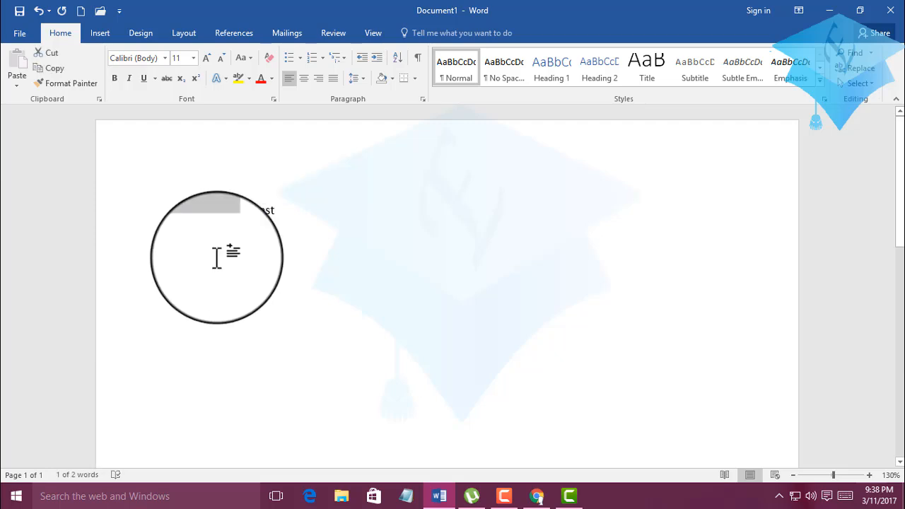
left_click(227, 215)
double_click(230, 215)
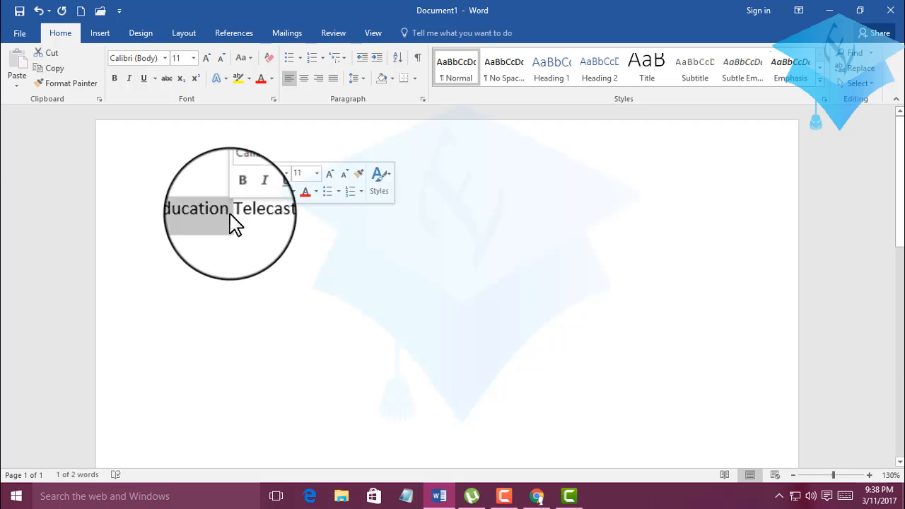
left_click(260, 250)
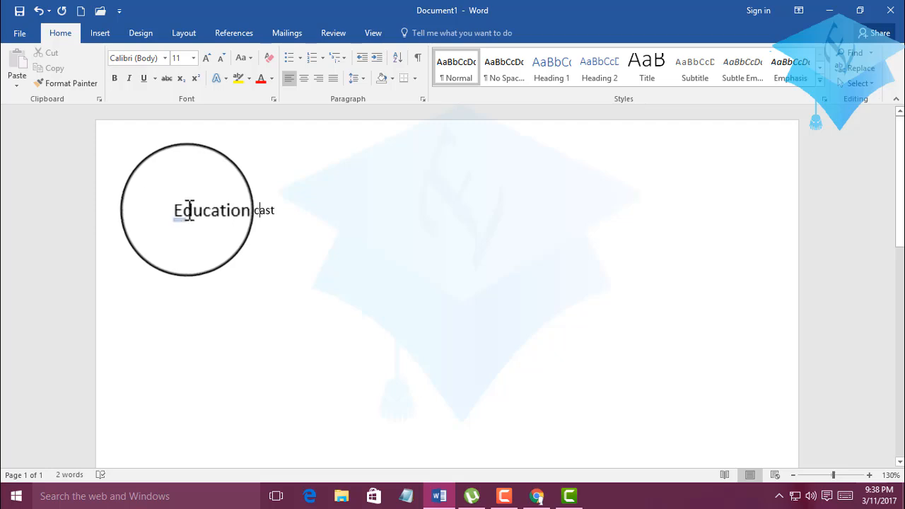
View the AutoCorrect options for the word "Education" and dismiss them without choosing any.
mouse_move(182, 224)
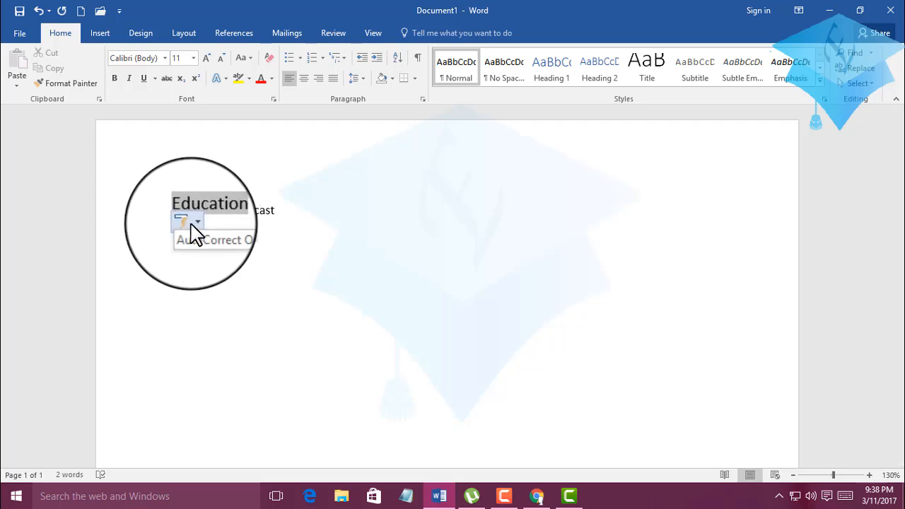
left_click(194, 225)
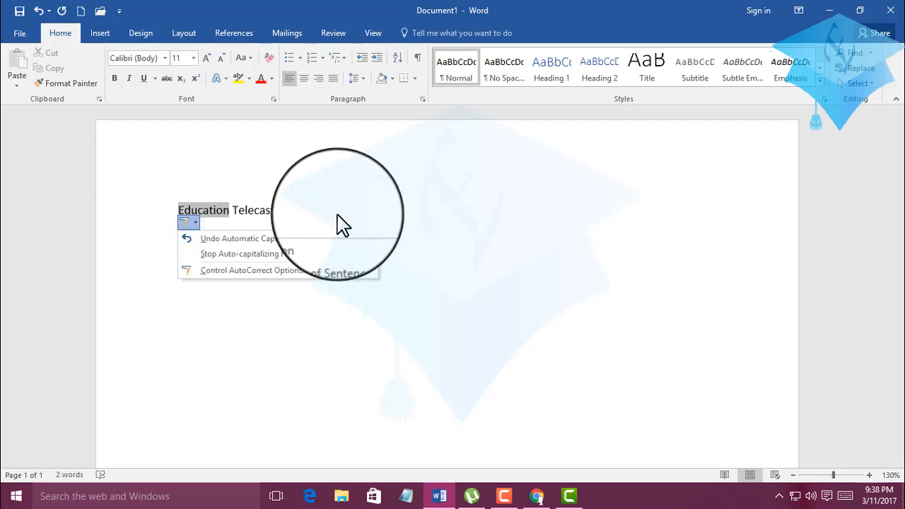
left_click(293, 212)
Select the whole line "Education Telecast" and examine its settings and available sizes in the Font dialog without changing anything.
left_click_drag(293, 212, 123, 210)
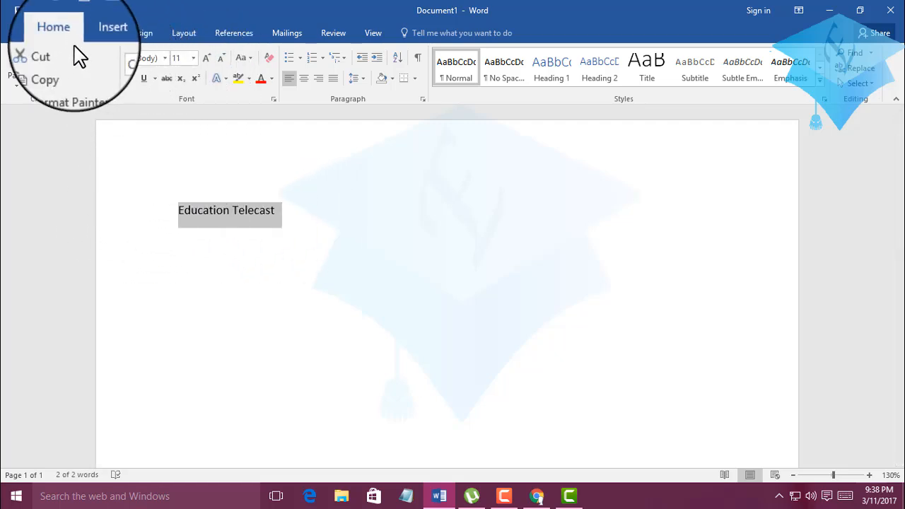
left_click(273, 100)
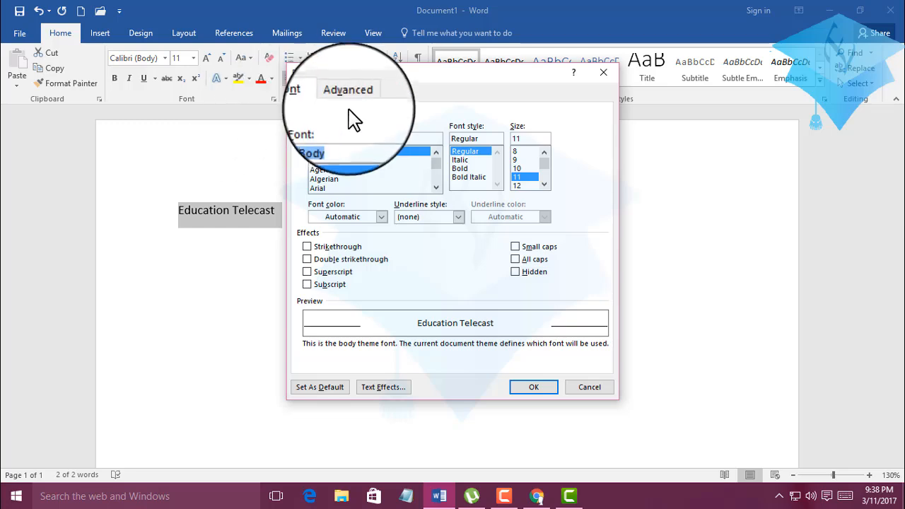
left_click(603, 72)
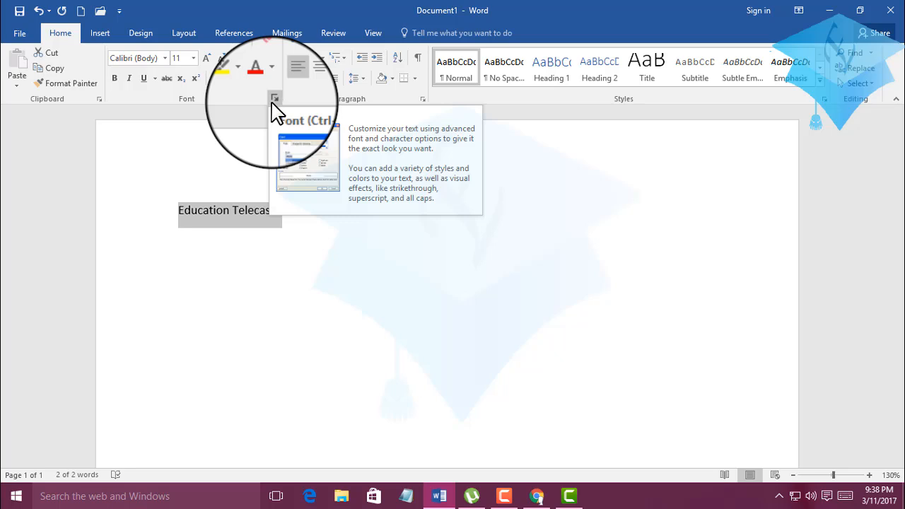
left_click(274, 99)
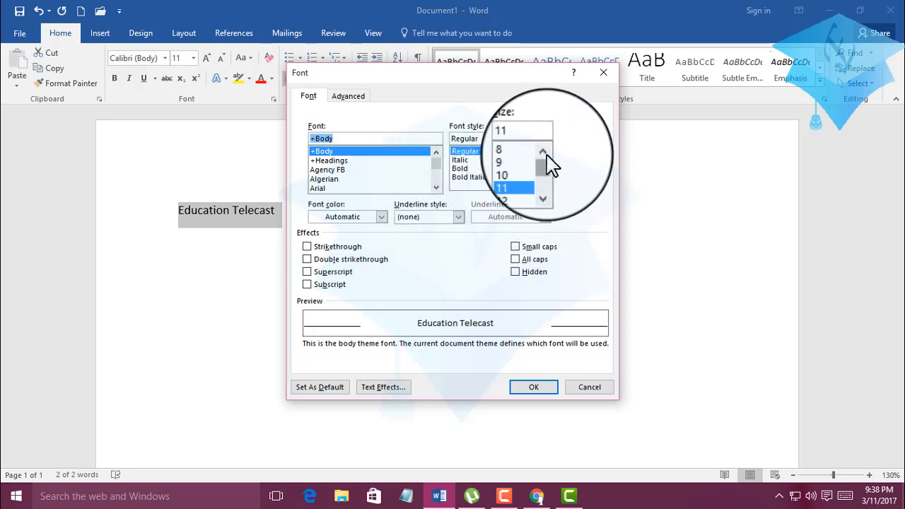
scroll(546, 159, "down", 4)
scroll(546, 163, "up", 4)
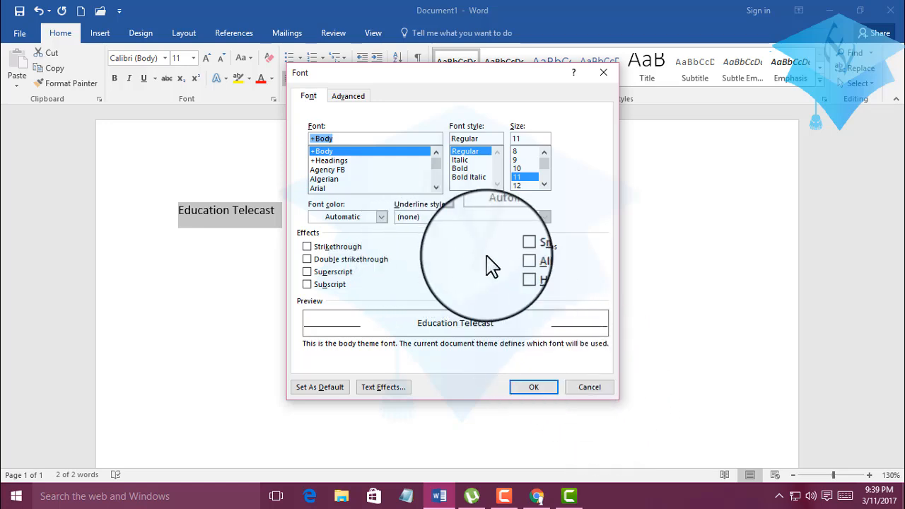
left_click(601, 387)
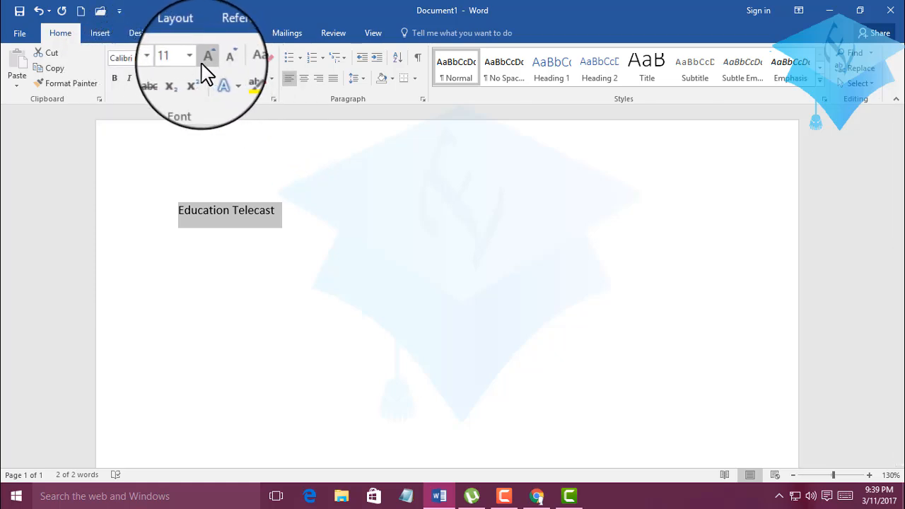
Set the font size of "Education Telecast" to 36 and enlarge it stepwise to 72.
left_click(193, 59)
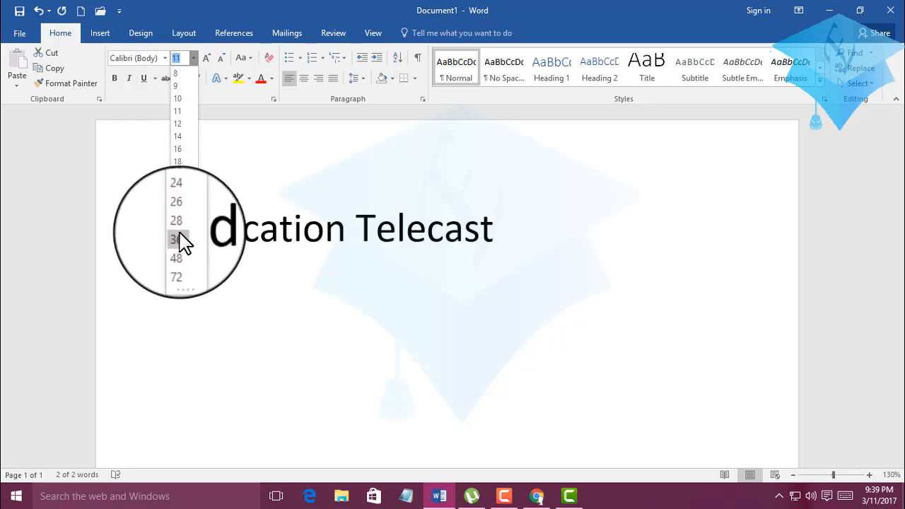
left_click(180, 241)
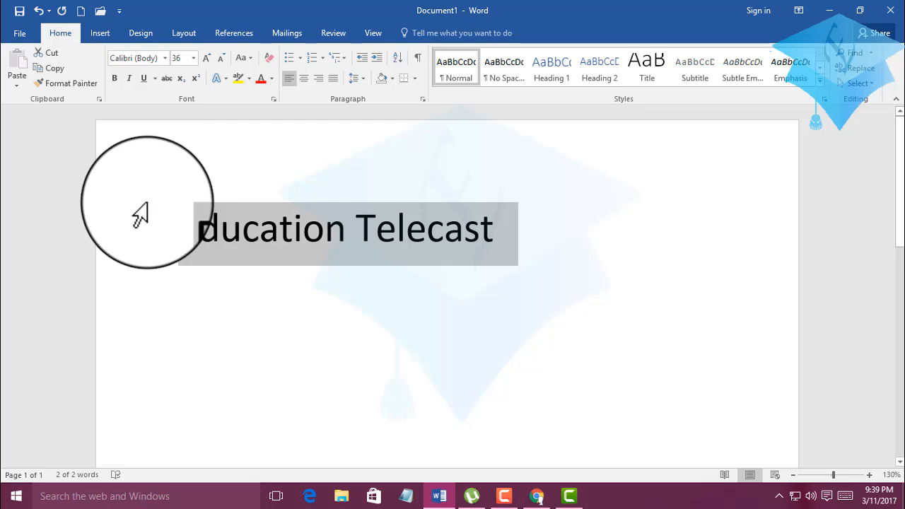
key("ctrl+shift+period")
key("ctrl+shift+period")
key("ctrl+shift+period")
key("ctrl+shift+period")
key("ctrl+shift+period")
key("ctrl+shift+period")
key("ctrl+shift+period")
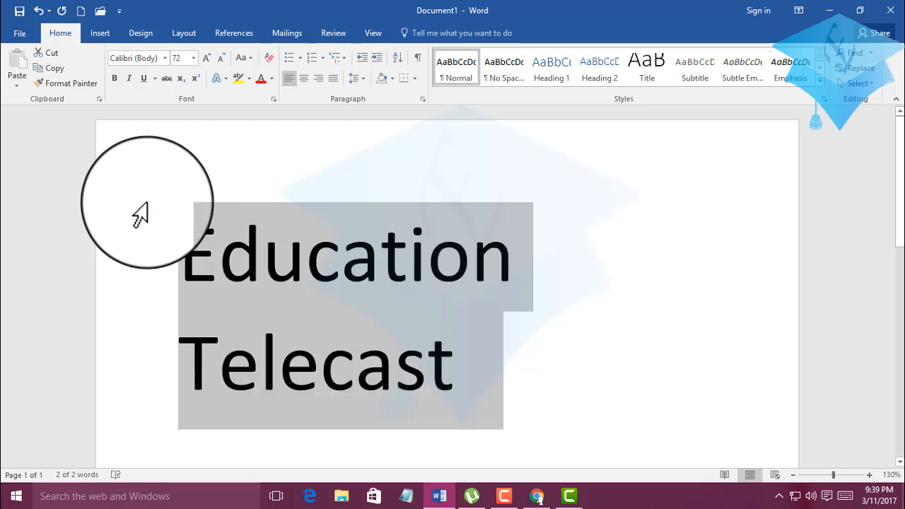
Reduce the font size of the selected "Education Telecast" text stepwise and settle on 48.
key("ctrl+shift+comma")
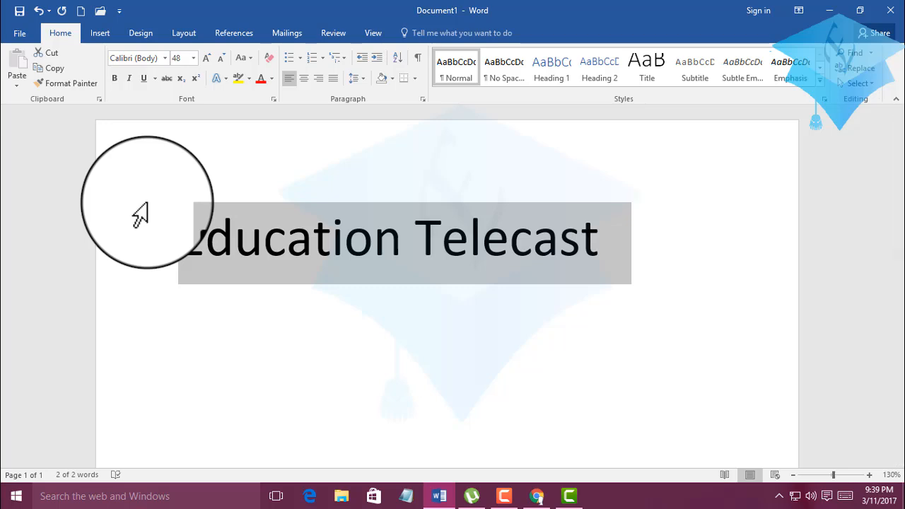
key("ctrl+shift+comma")
key("ctrl+shift+period")
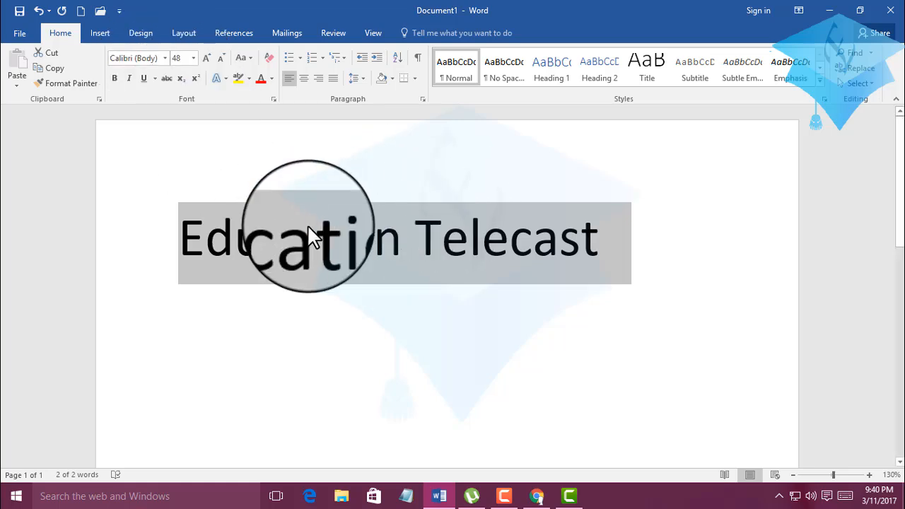
Browse the available typefaces with live preview and set the font of "Education Telecast" to Impact.
left_click(165, 58)
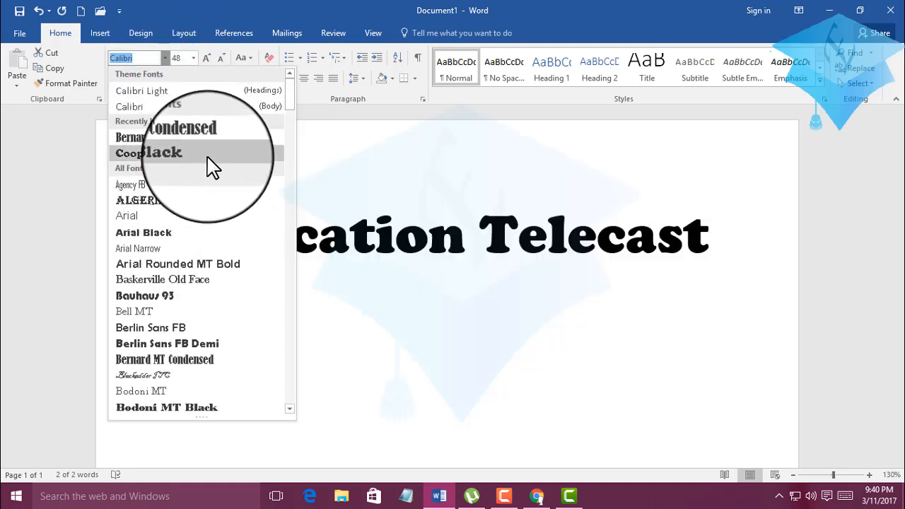
scroll(227, 162, "down", 1)
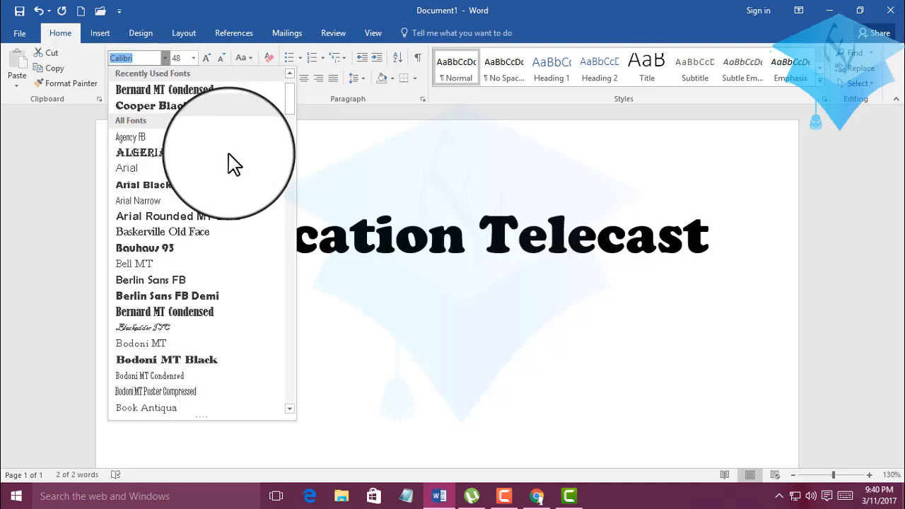
scroll(215, 189, "down", 3)
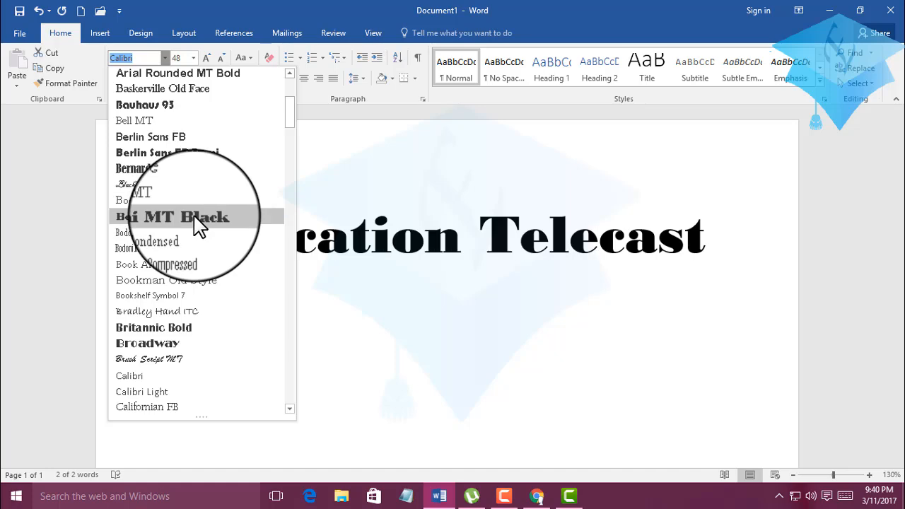
scroll(182, 290, "down", 5)
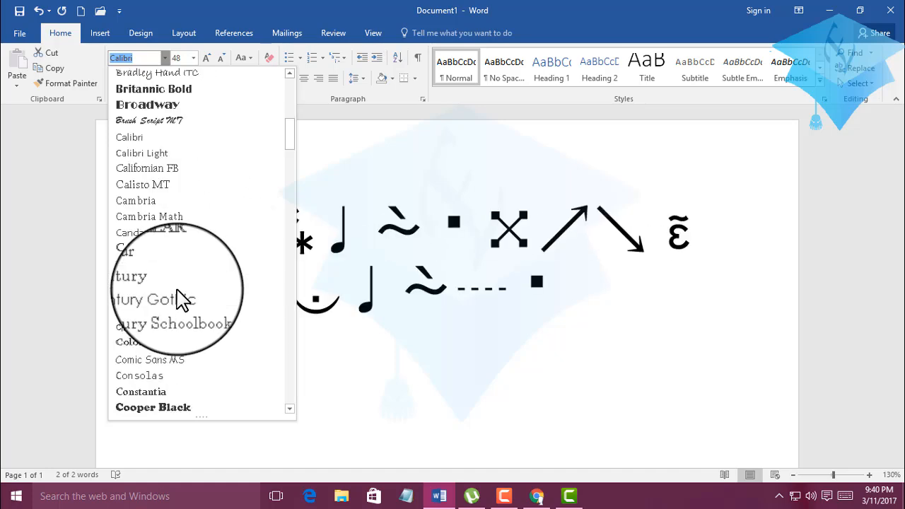
scroll(182, 297, "down", 10)
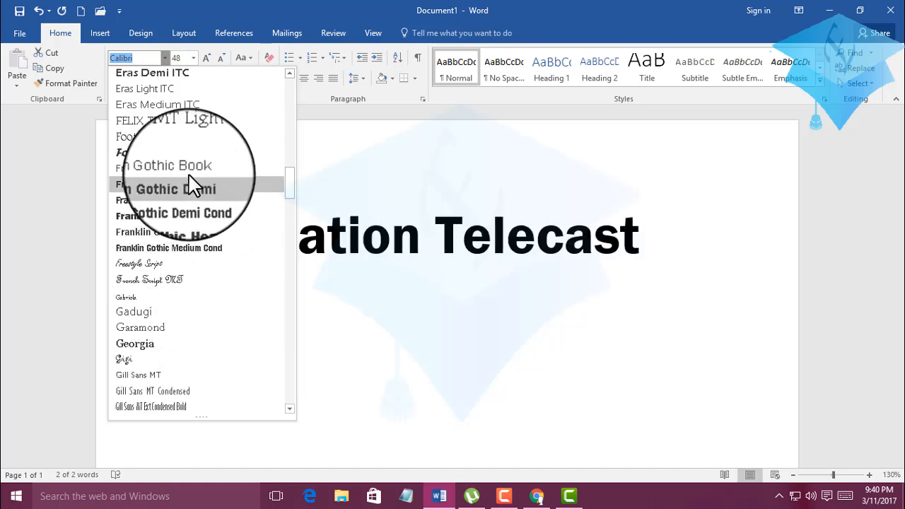
scroll(195, 226, "down", 2)
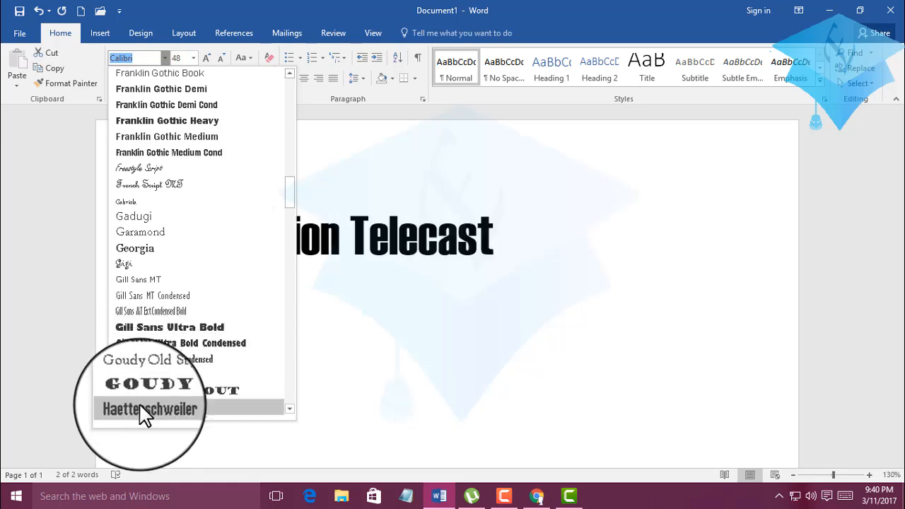
scroll(142, 411, "down", 1)
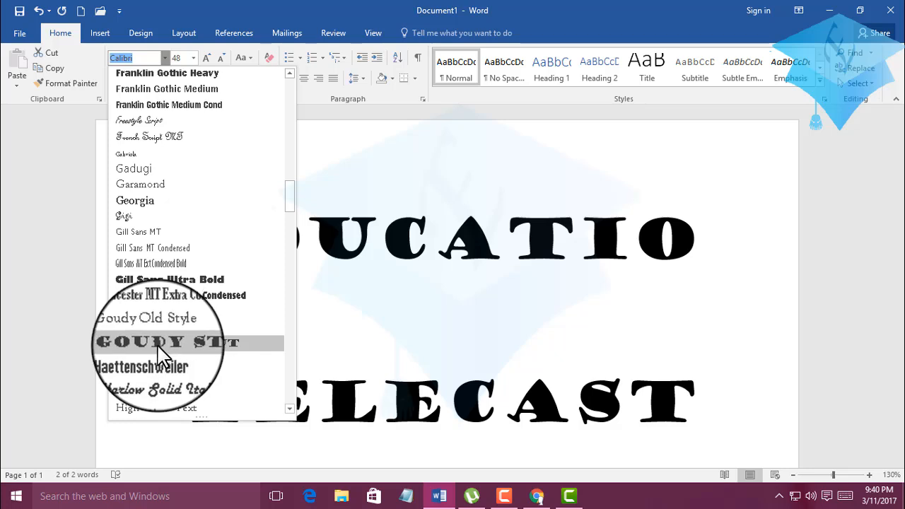
scroll(164, 339, "down", 1)
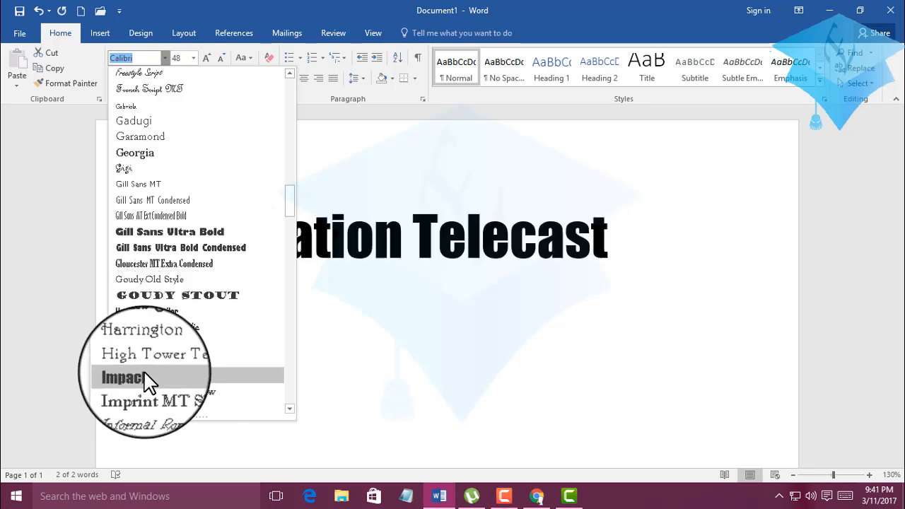
left_click(145, 375)
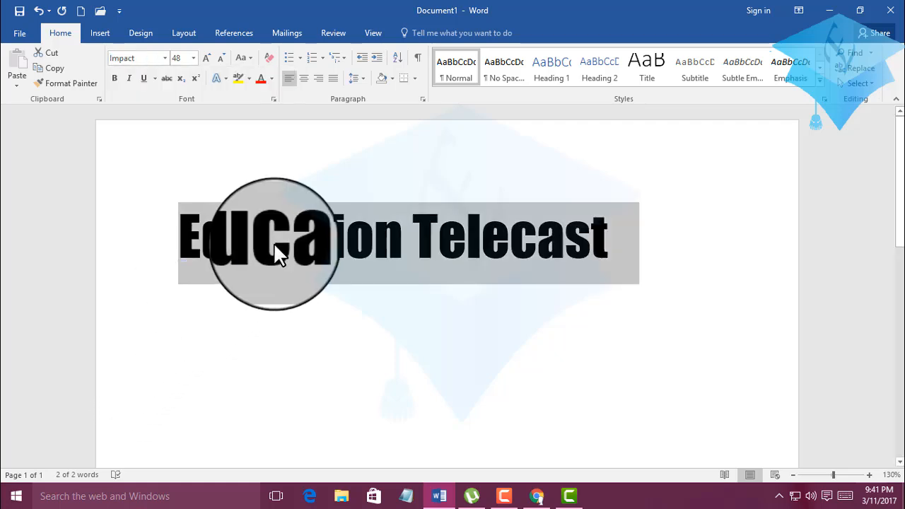
Try Arial Black on the selected "Education Telecast" text and set the font back to Calibri (Body).
left_click(165, 58)
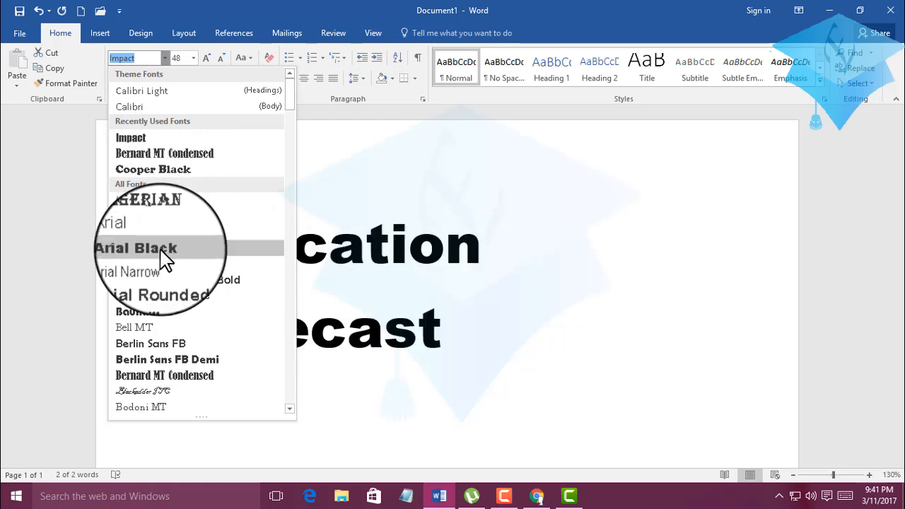
left_click(161, 249)
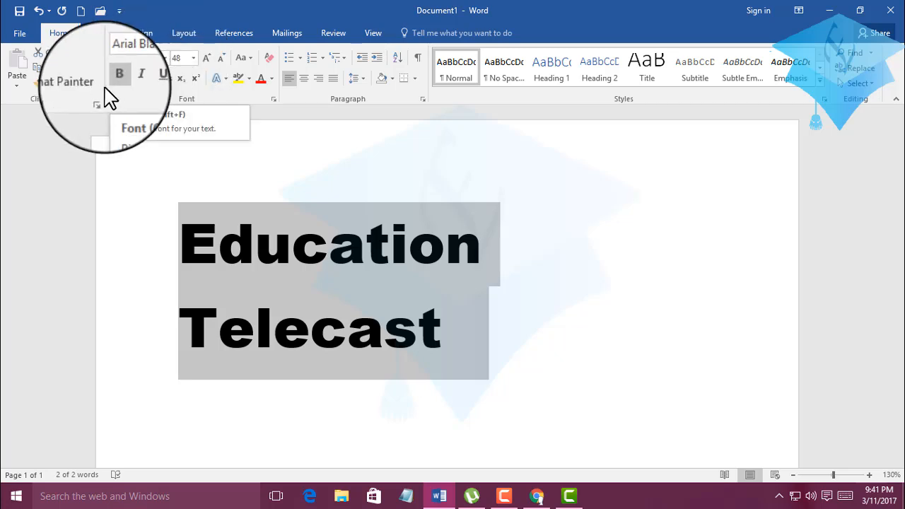
left_click(165, 58)
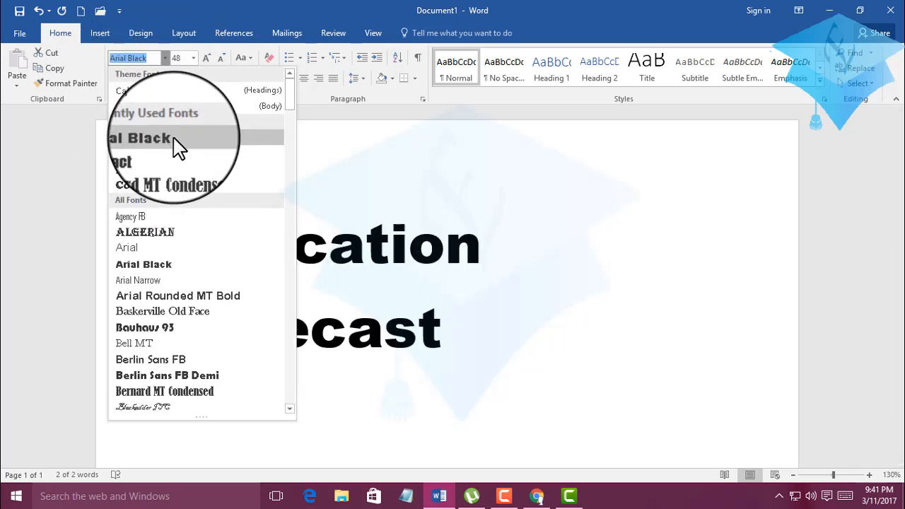
left_click(182, 106)
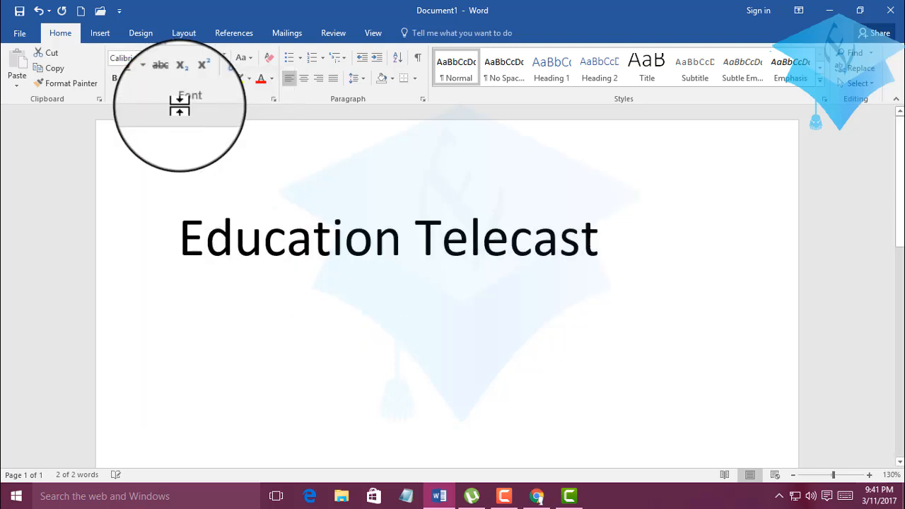
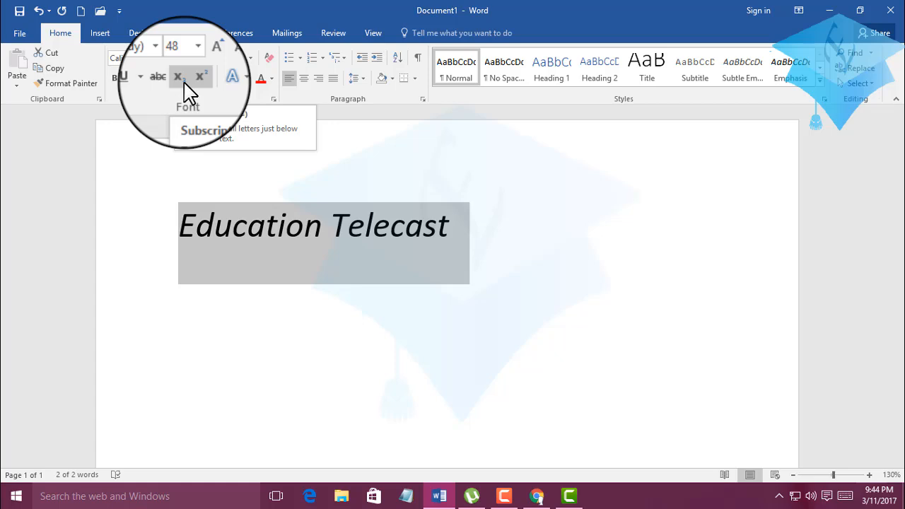
Apply subscript to the whole line "Education Telecast" and remove it again.
left_click(185, 90)
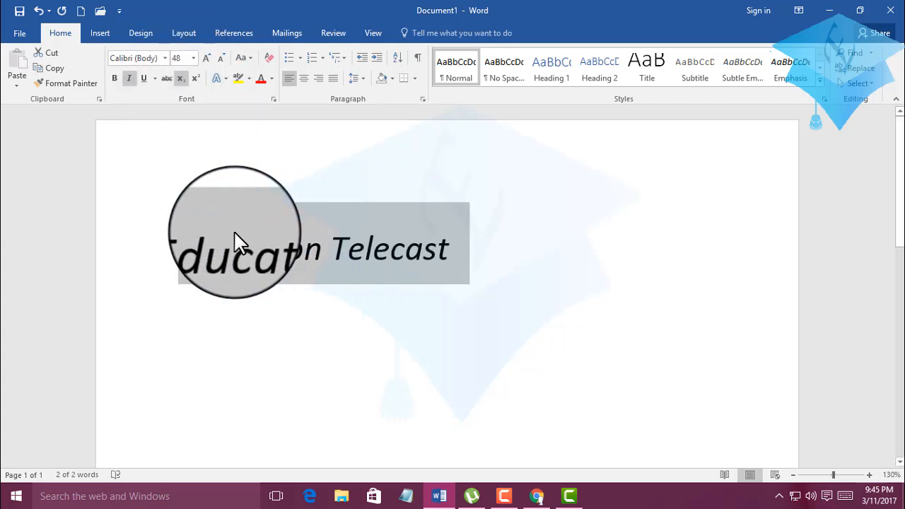
left_click(181, 80)
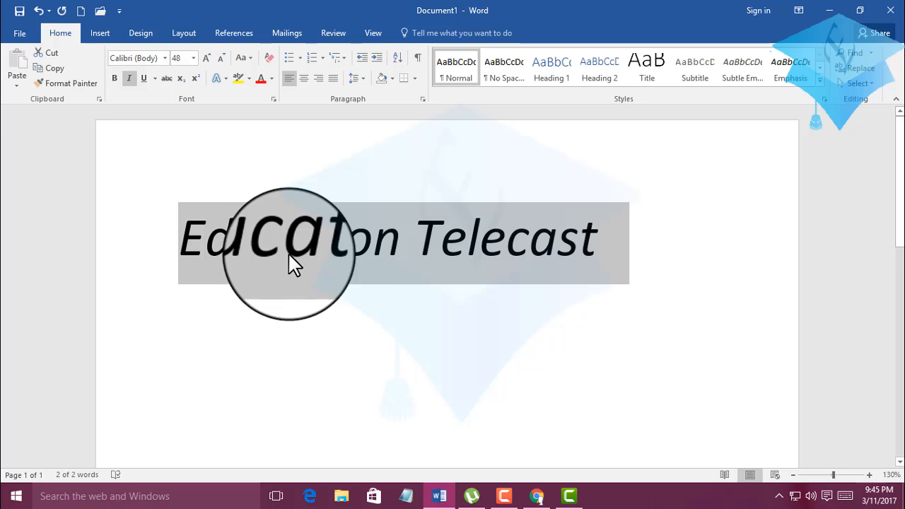
Make only the word "Telecast" subscript and delete the space separating it from "Education".
left_click(416, 244)
double_click(524, 240)
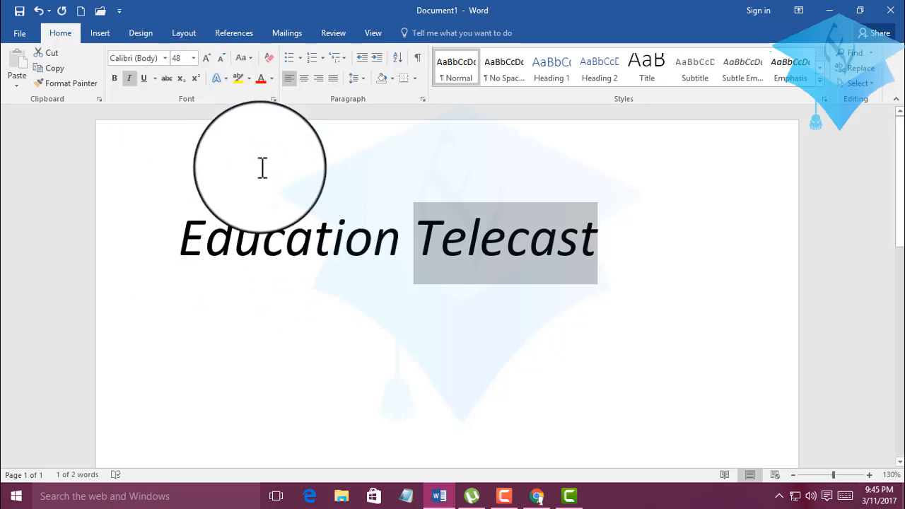
left_click(183, 89)
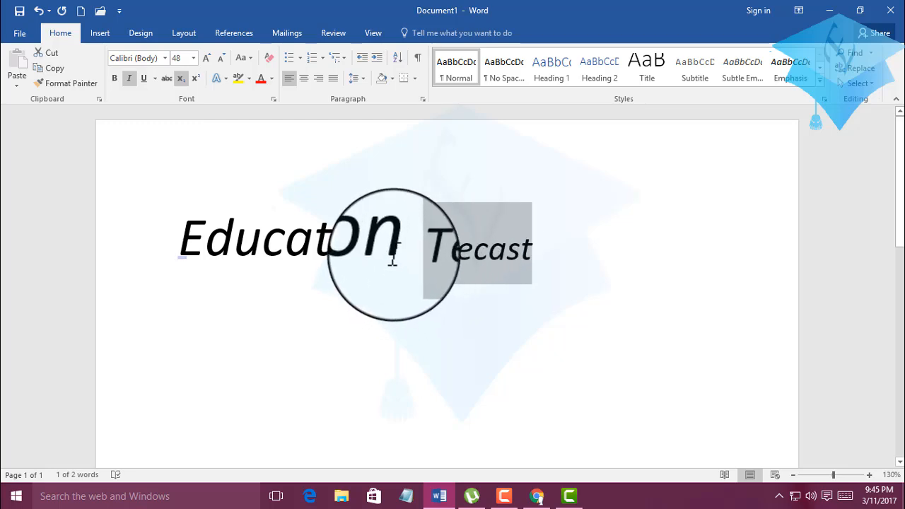
left_click(410, 249)
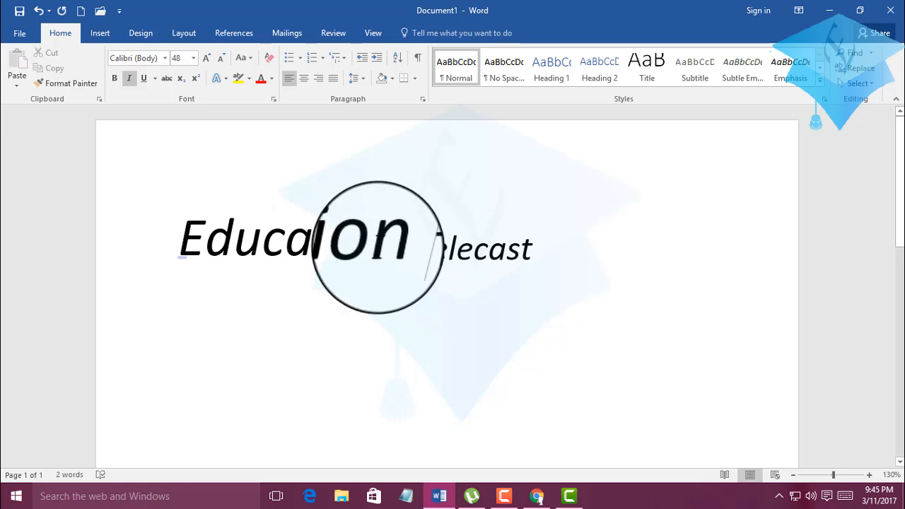
key("BackSpace")
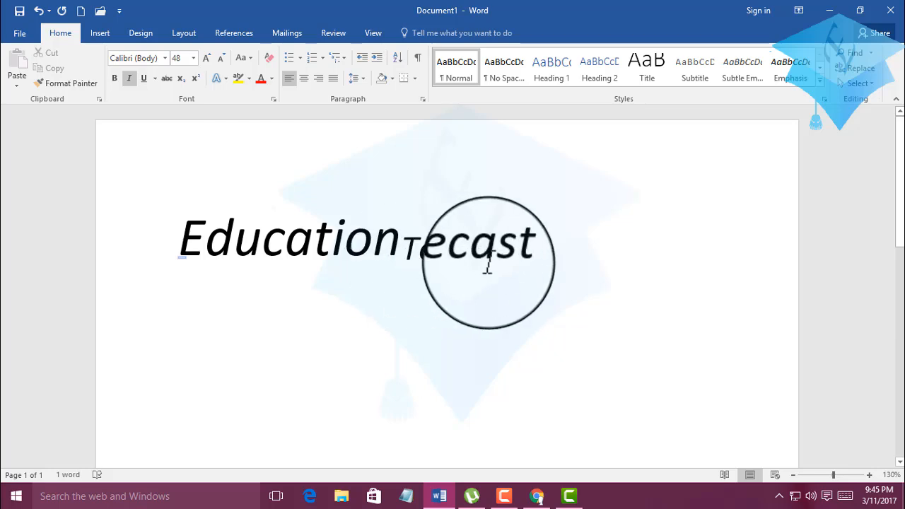
Select the subscript word "Telecast" and change it to superscript.
left_click_drag(524, 253, 404, 266)
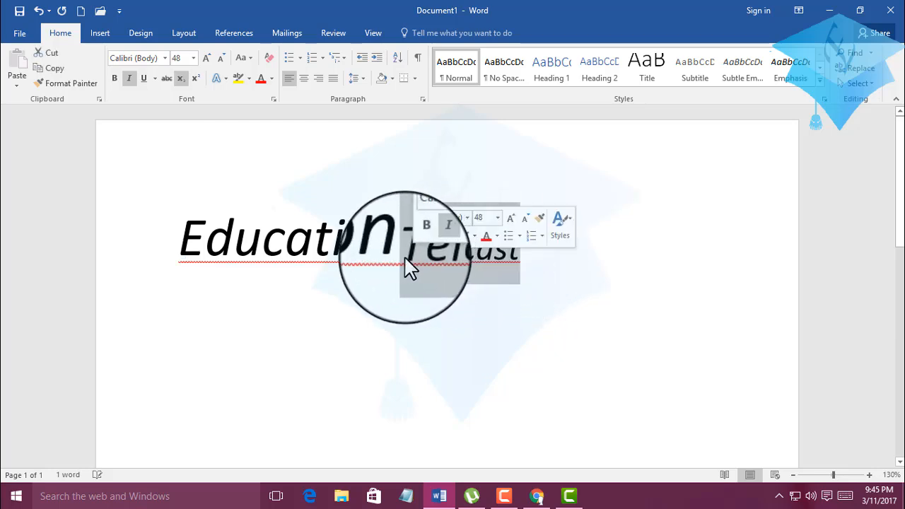
left_click(193, 58)
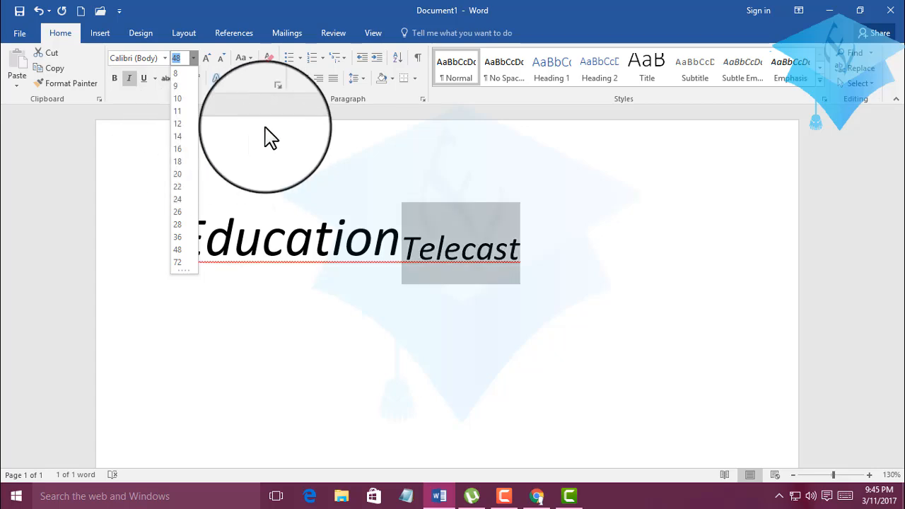
left_click(389, 137)
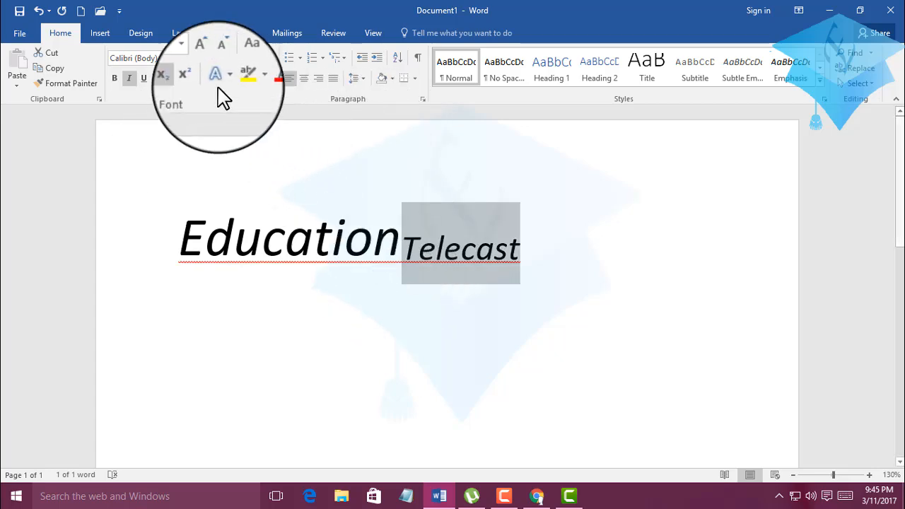
left_click(199, 82)
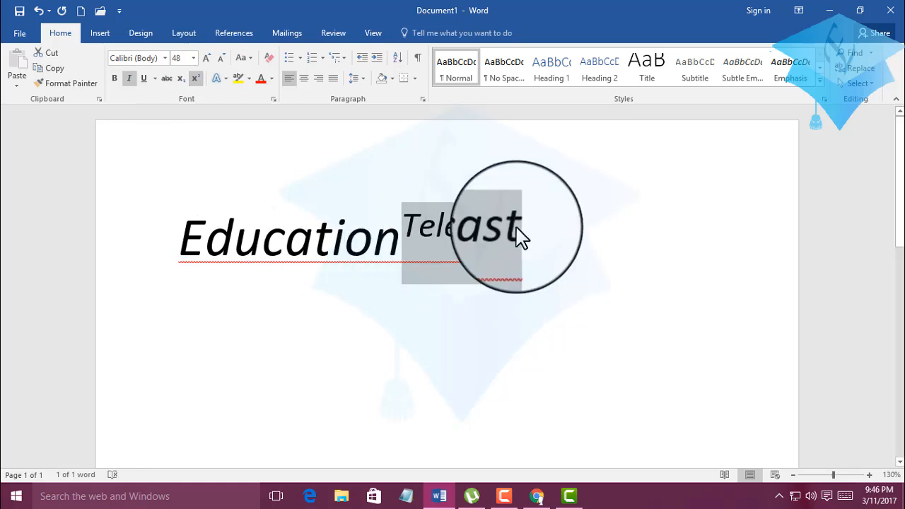
Apply superscript to the joined word "EducationTelecast" and adjust the spacing around the letter "n".
left_click(403, 242)
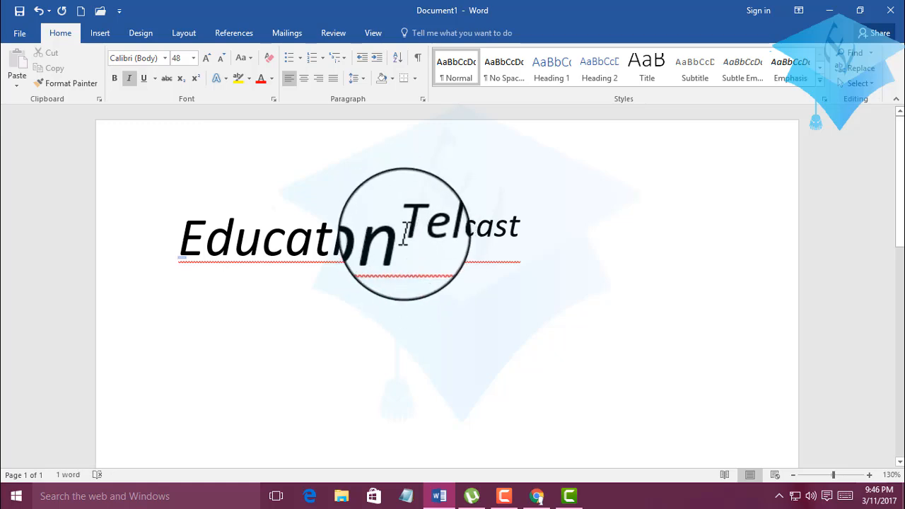
left_click(196, 76)
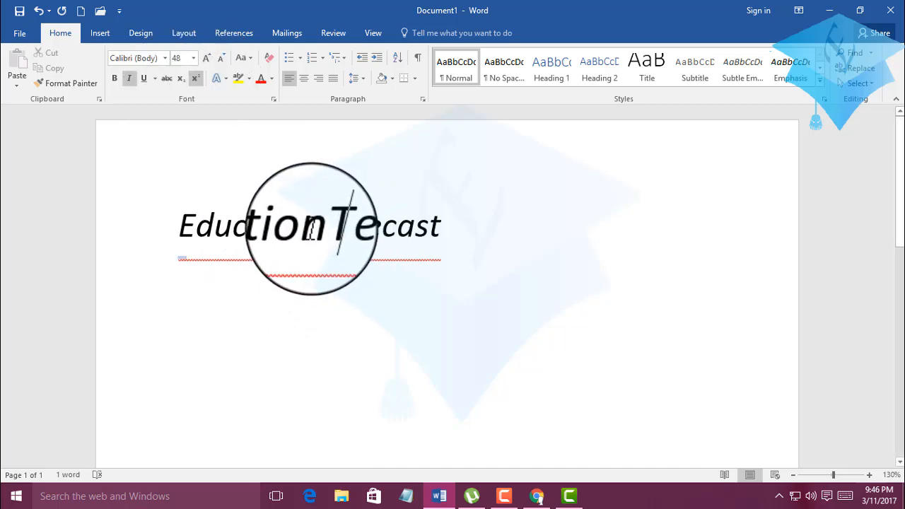
left_click(323, 240)
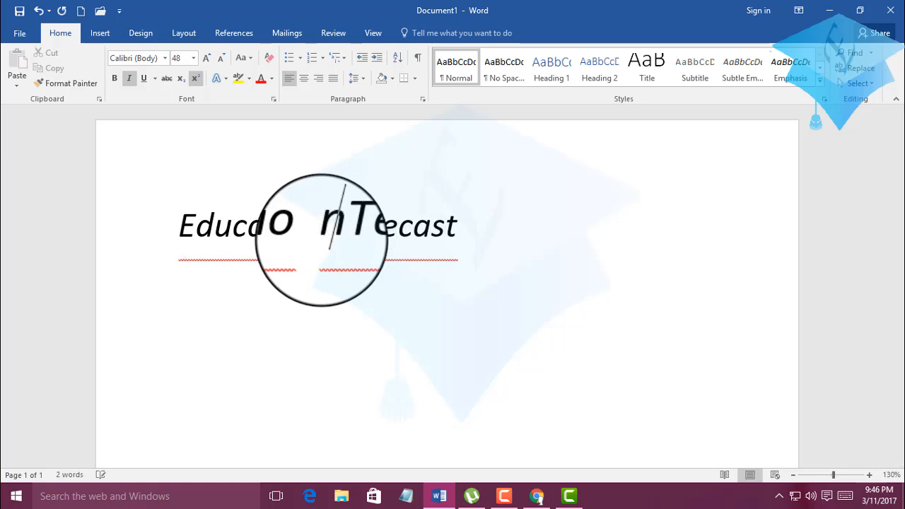
left_click(321, 234)
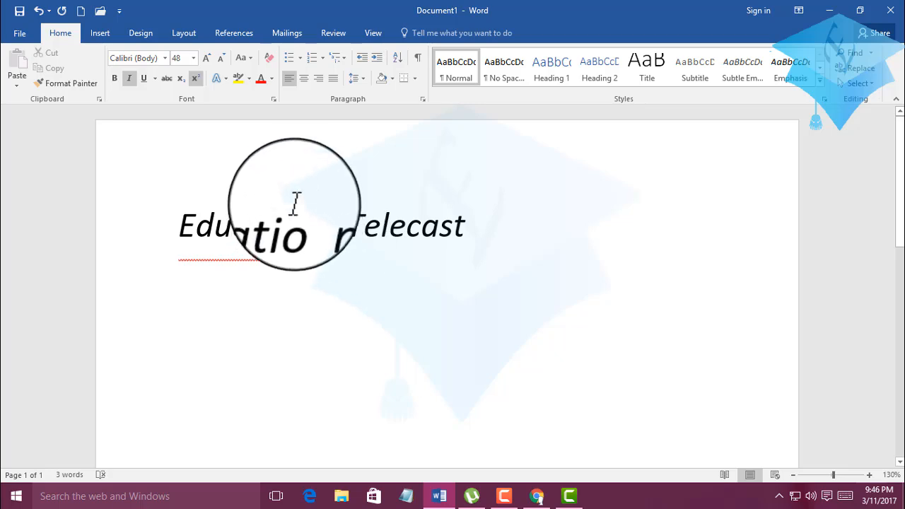
key("BackSpace")
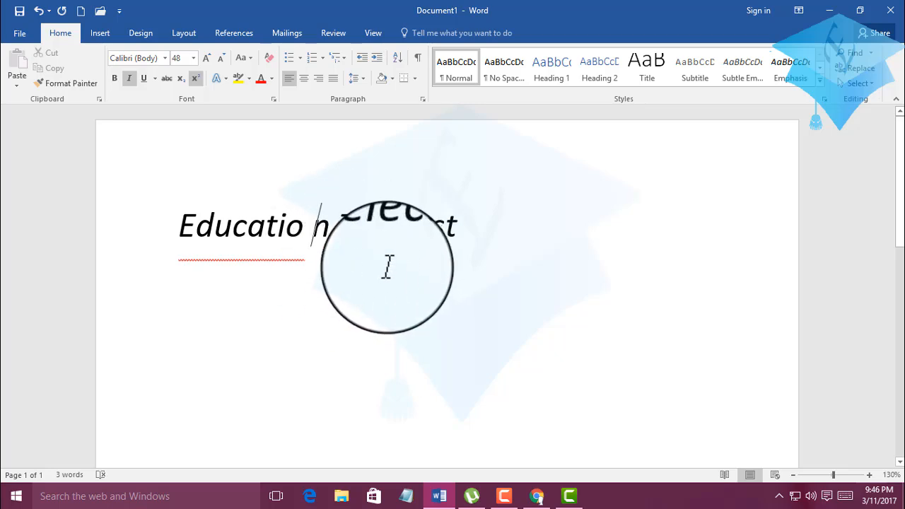
Undo the superscript, subscript and spacing changes made to "Education Telecast".
key("ctrl+z")
key("ctrl+z")
key("ctrl+z")
key("ctrl+z")
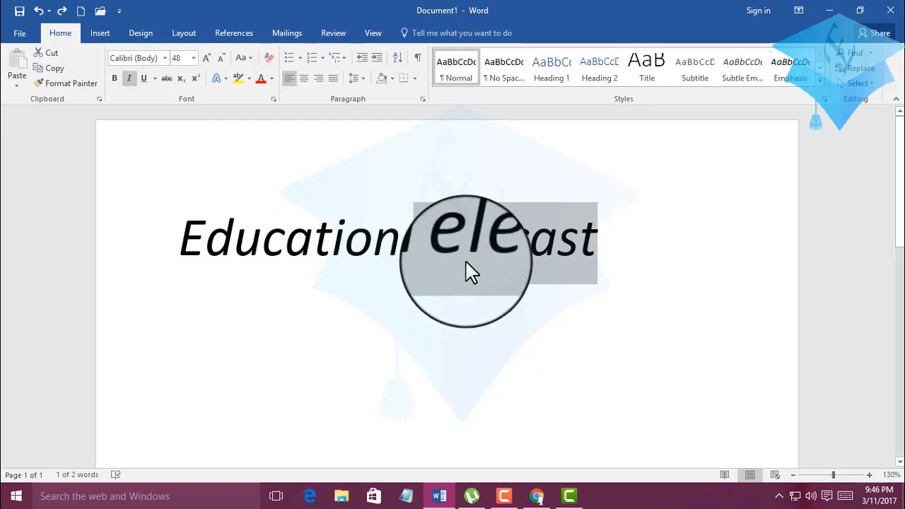
Place the cursor at the end of the word "Education" and convert that word to lowercase.
left_click(465, 263)
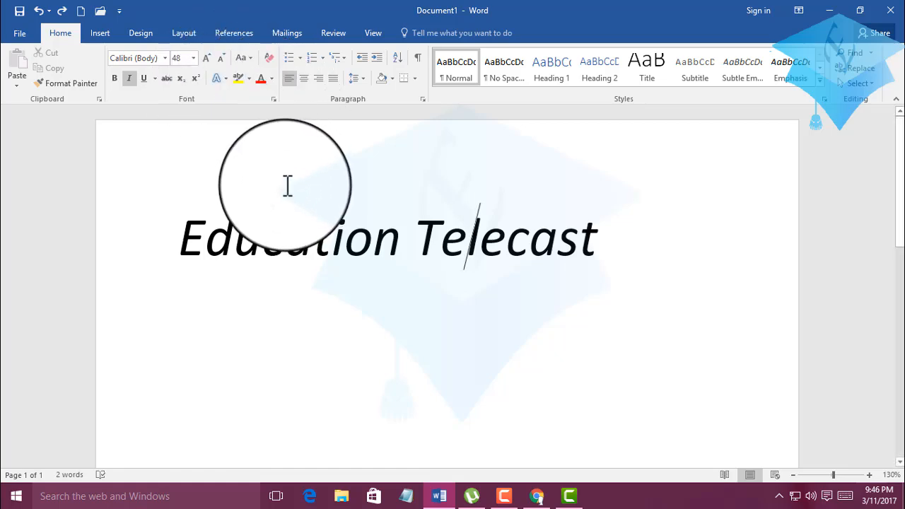
left_click(408, 245)
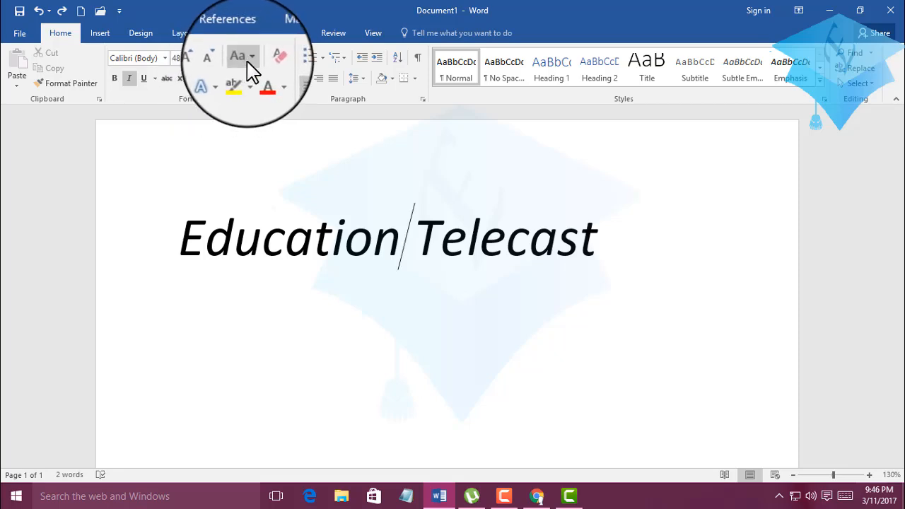
left_click(251, 61)
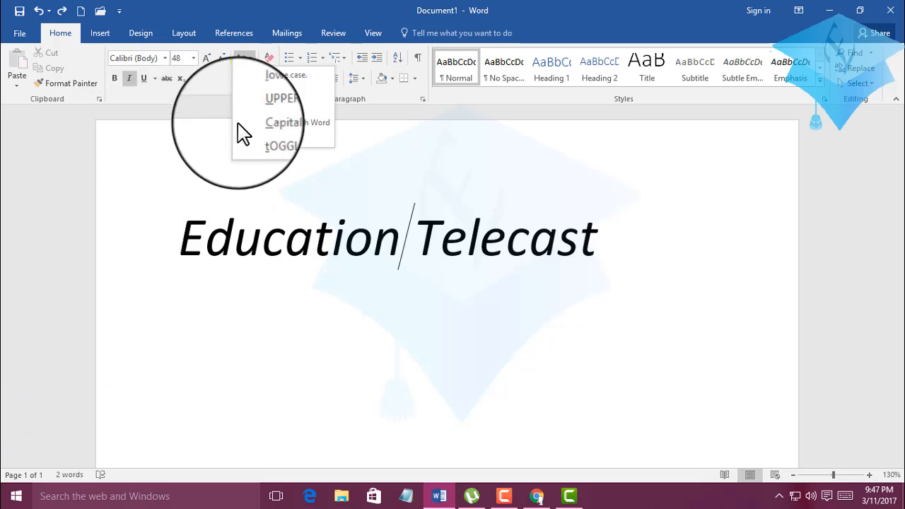
left_click(270, 90)
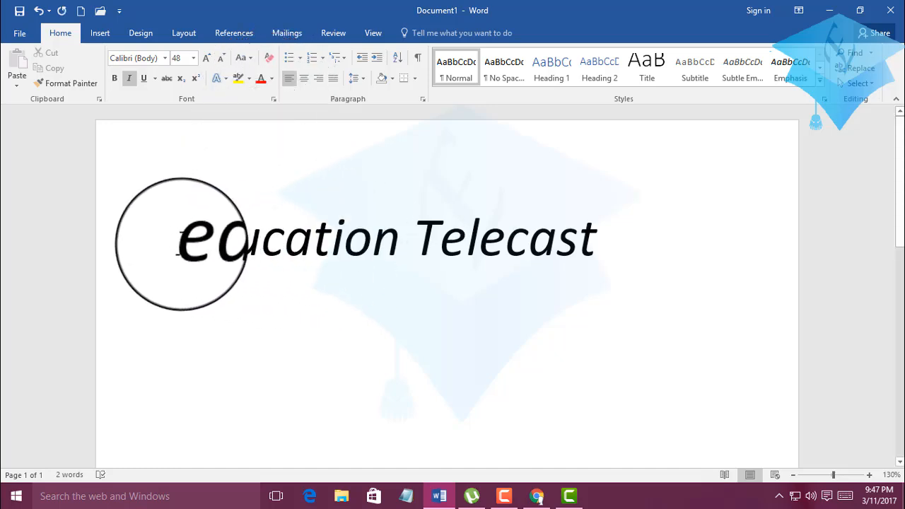
Select "education Telecast" and cycle its case through lowercase and UPPERCASE, ending with Capitalize Each Word.
left_click_drag(181, 240, 228, 241)
left_click_drag(302, 241, 561, 232)
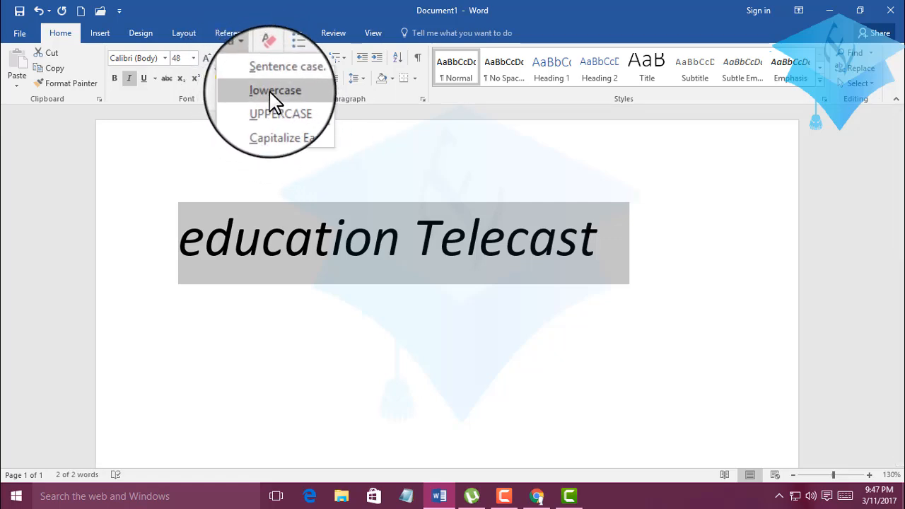
left_click(275, 91)
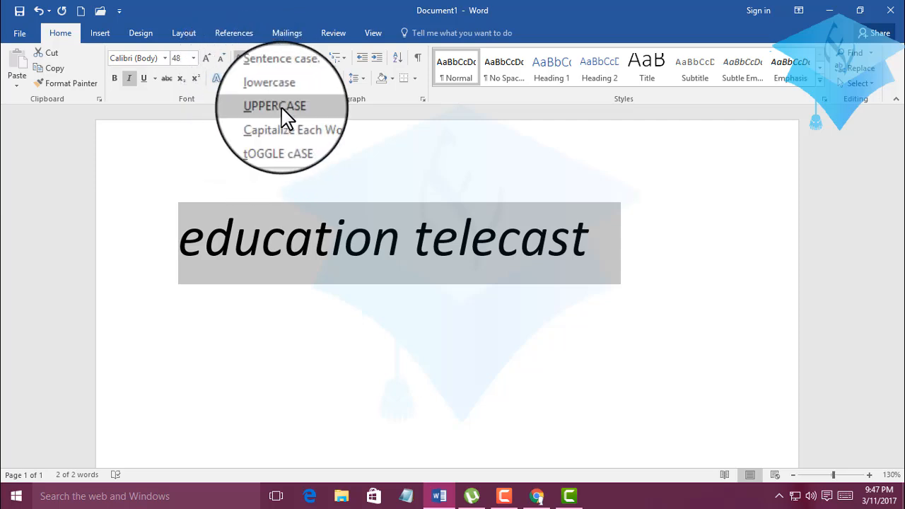
left_click(280, 111)
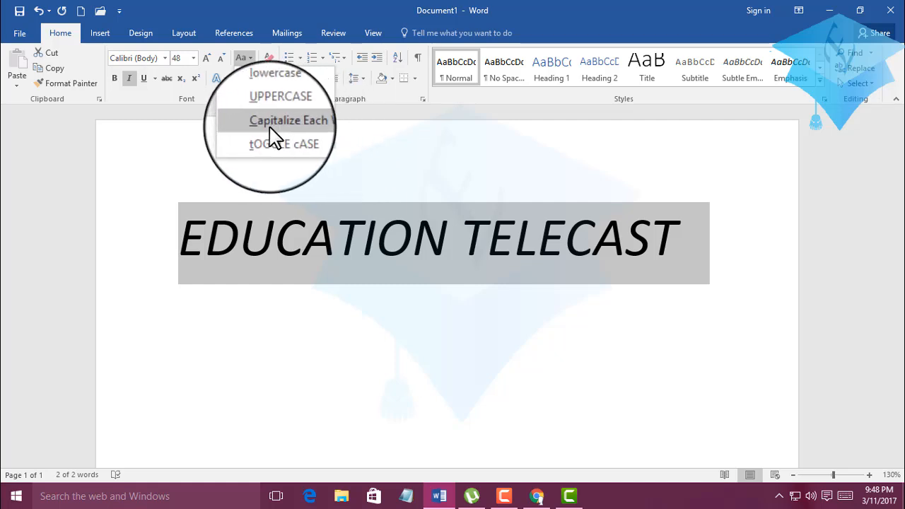
left_click(275, 138)
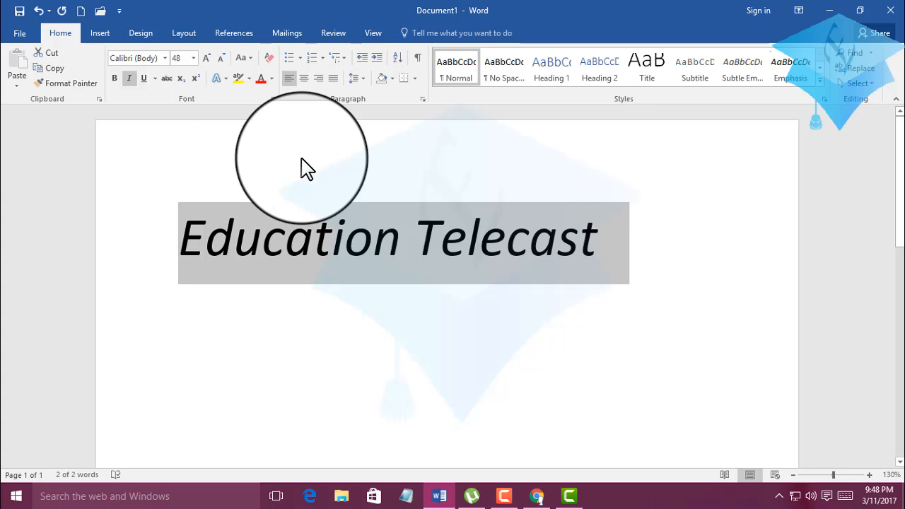
Shrink the selected text to 36 pt, enlarge it back to 48 pt and apply tOGGLE cASE.
left_click(221, 58)
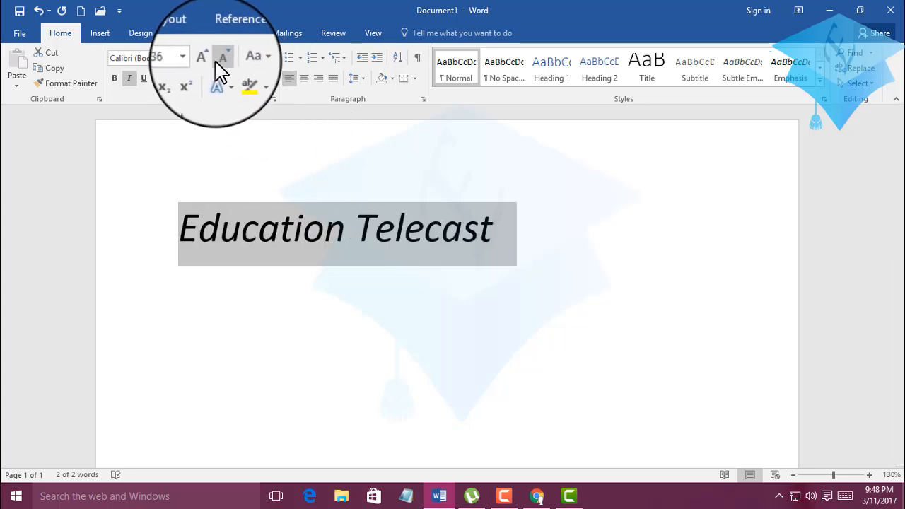
left_click(203, 57)
left_click(242, 58)
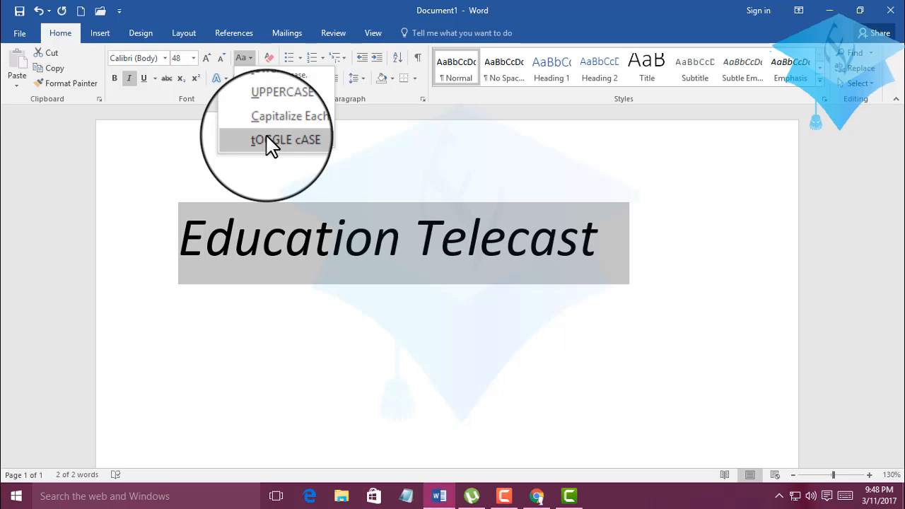
left_click(268, 142)
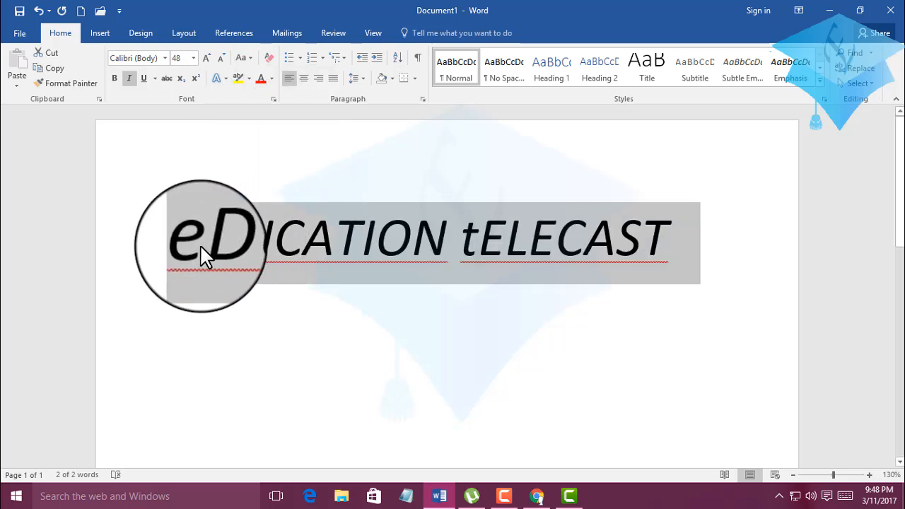
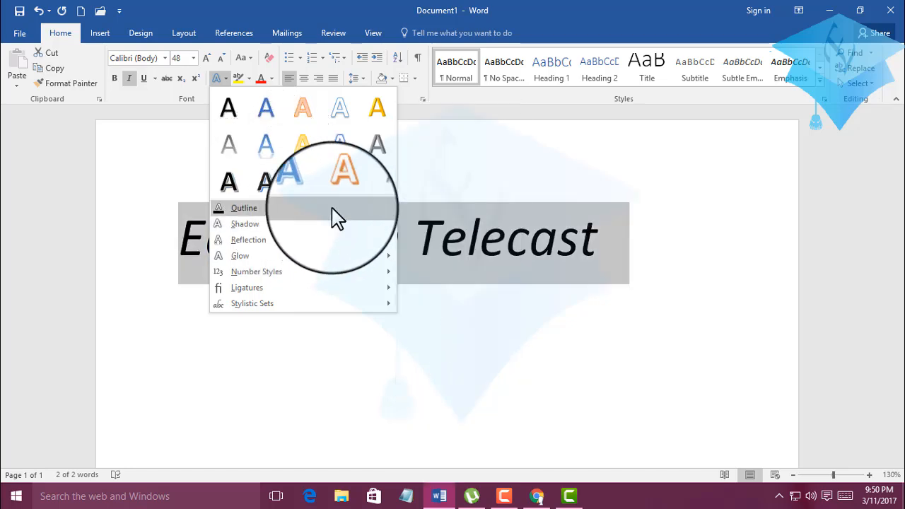
Give the selected "Education Telecast" text an outline with a weight of 3 pt.
mouse_move(346, 216)
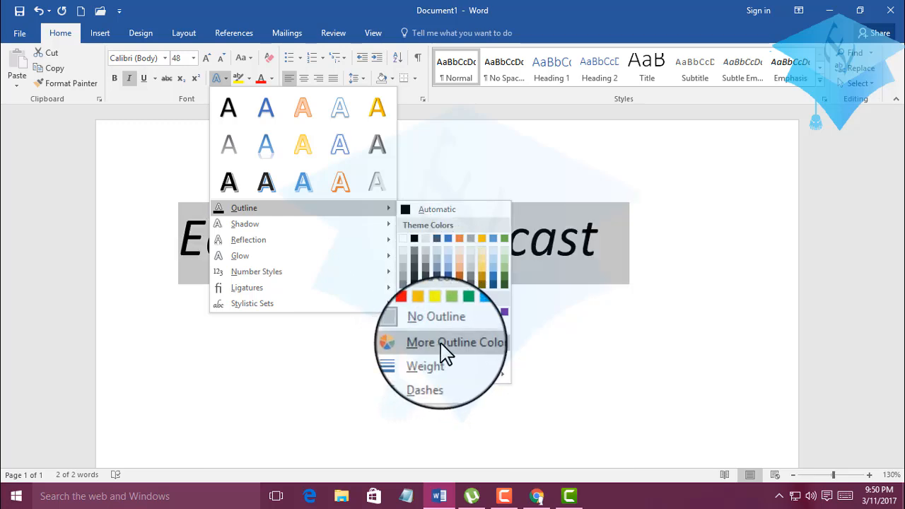
mouse_move(466, 360)
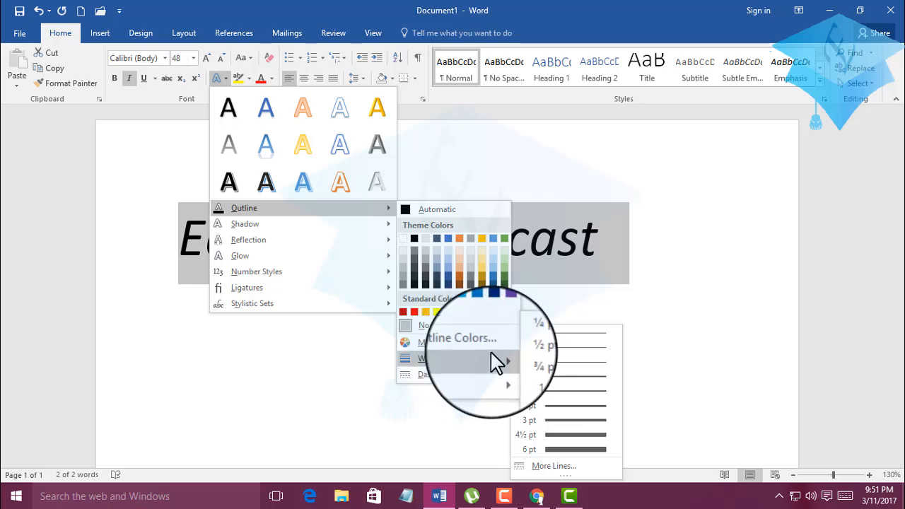
left_click(565, 422)
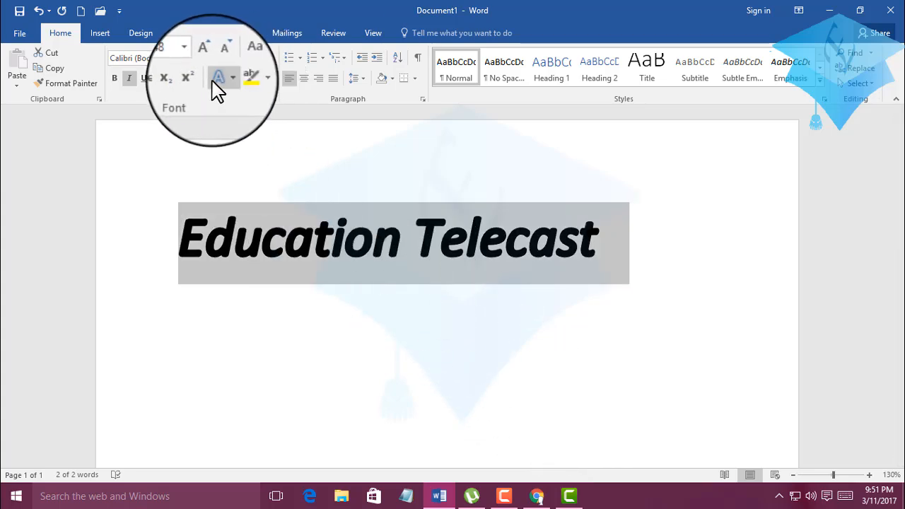
Set the outline of "Education Telecast" to a ¾ pt weight and the standard light blue color.
left_click(217, 78)
mouse_move(382, 208)
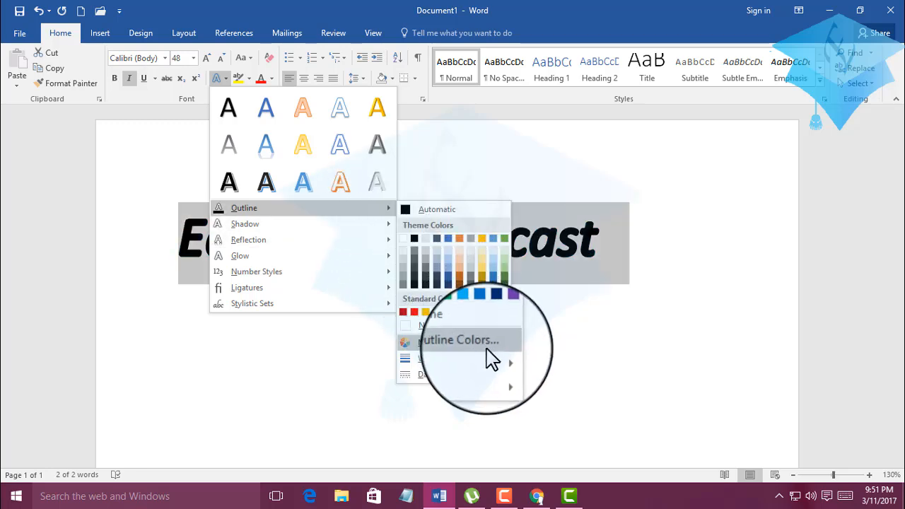
mouse_move(499, 360)
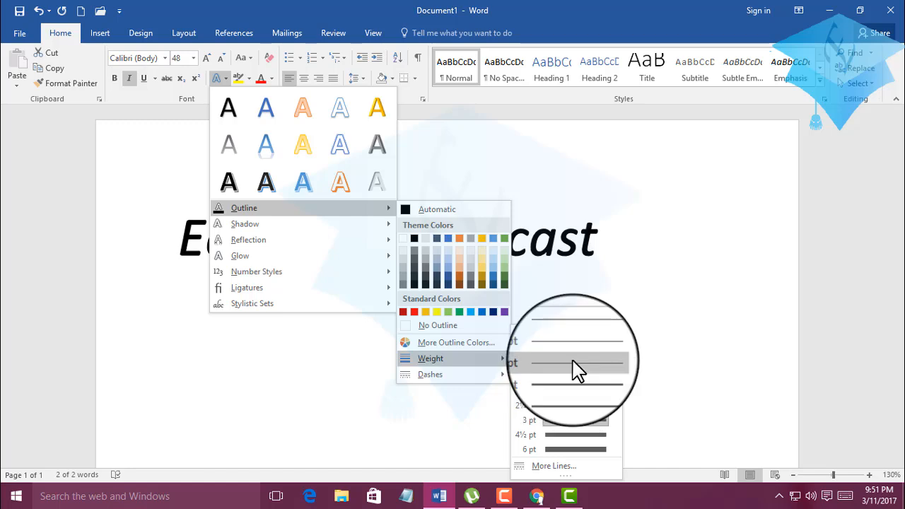
left_click(574, 364)
left_click(223, 79)
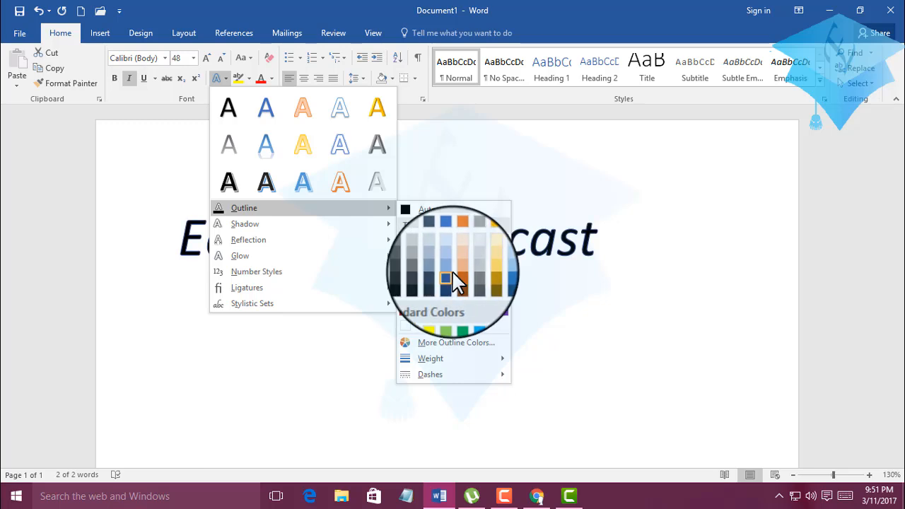
left_click(471, 313)
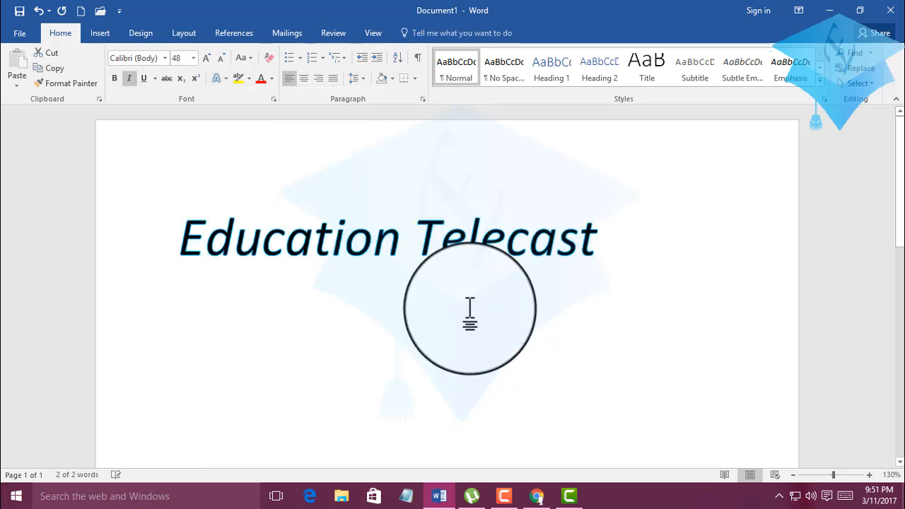
Preview the text shadow presets and examine the Shadow and Reflection settings in the shadow options without changing them.
left_click(220, 79)
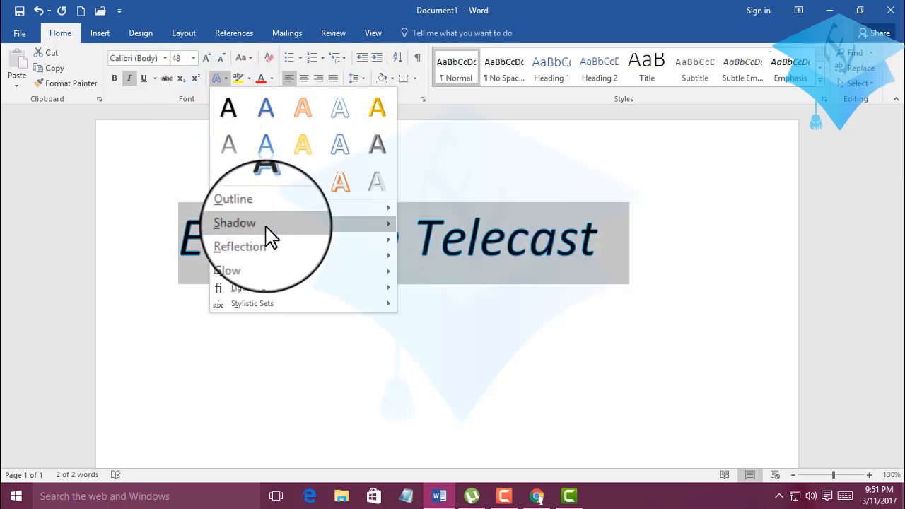
mouse_move(273, 237)
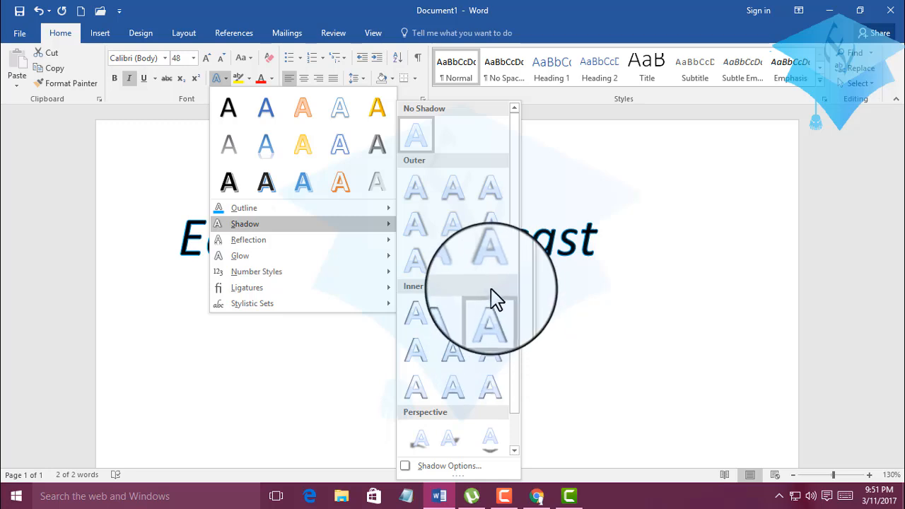
scroll(474, 359, "down", 1)
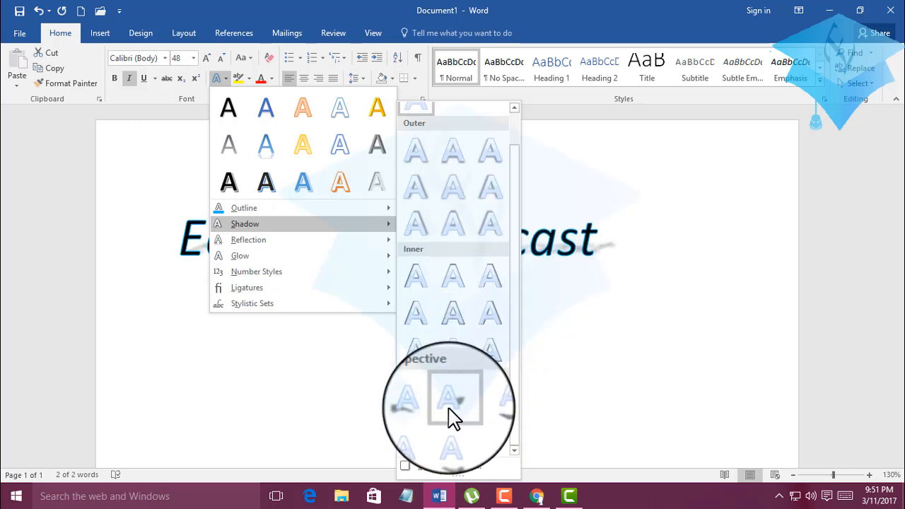
left_click(426, 468)
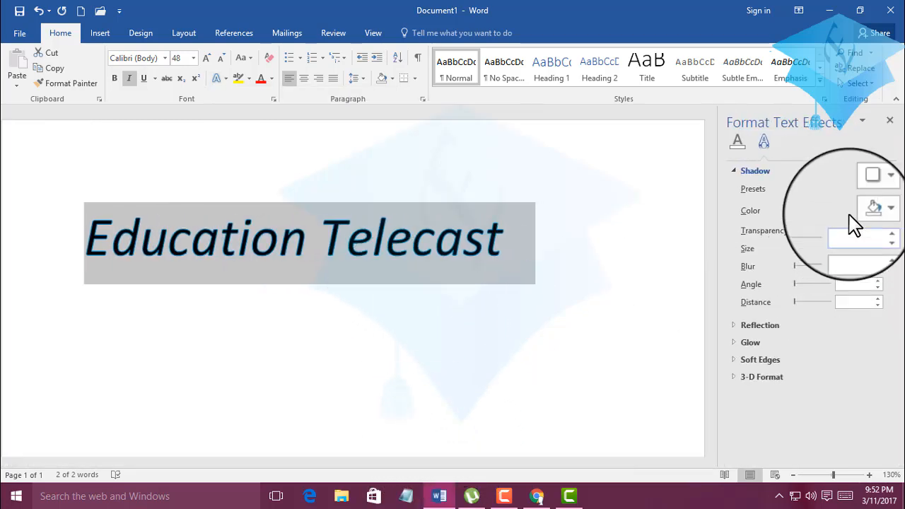
left_click(736, 171)
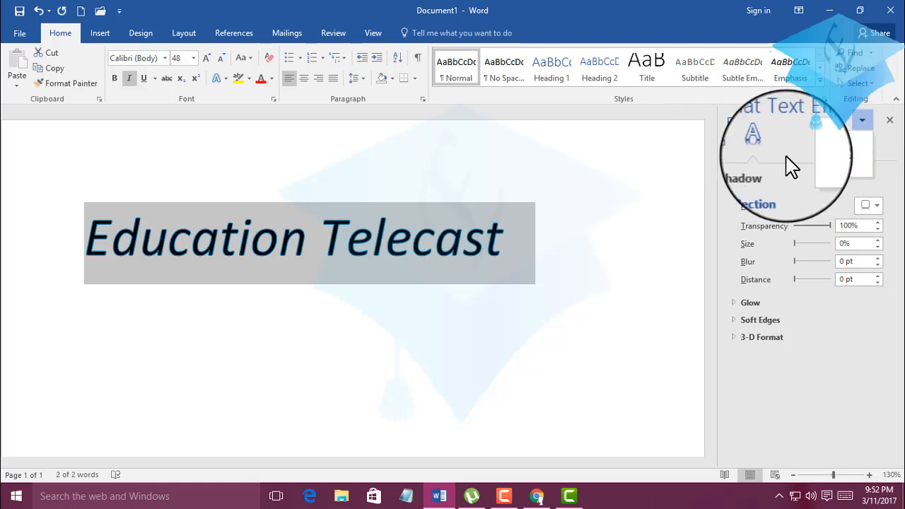
left_click(786, 157)
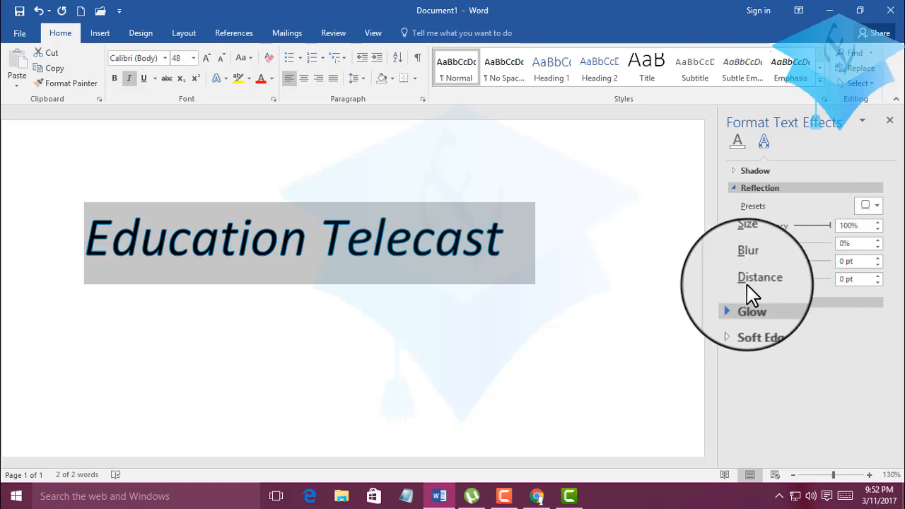
left_click(889, 122)
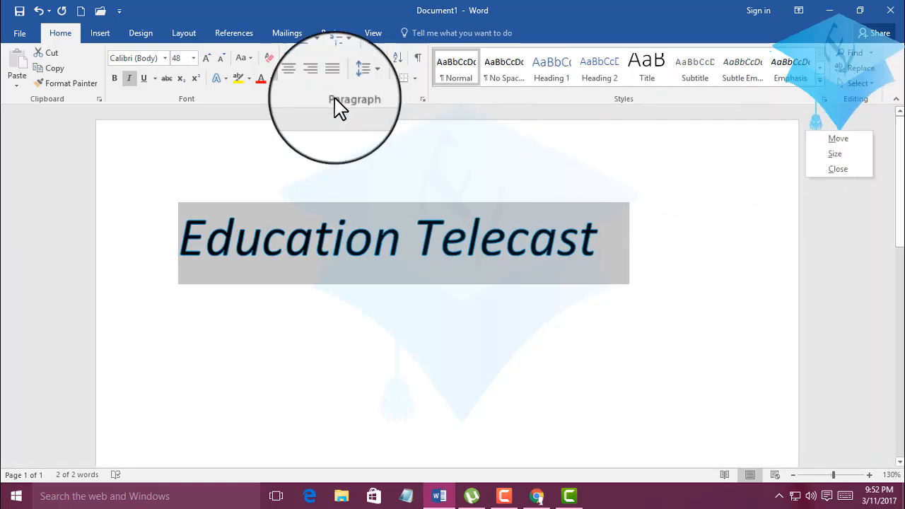
Apply the reflection variation in the second row and third column to "Education Telecast".
left_click(223, 79)
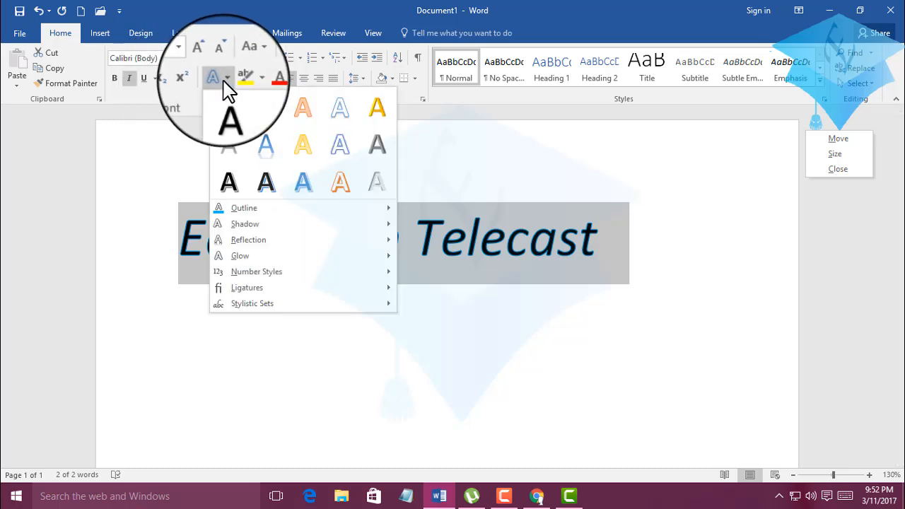
mouse_move(331, 240)
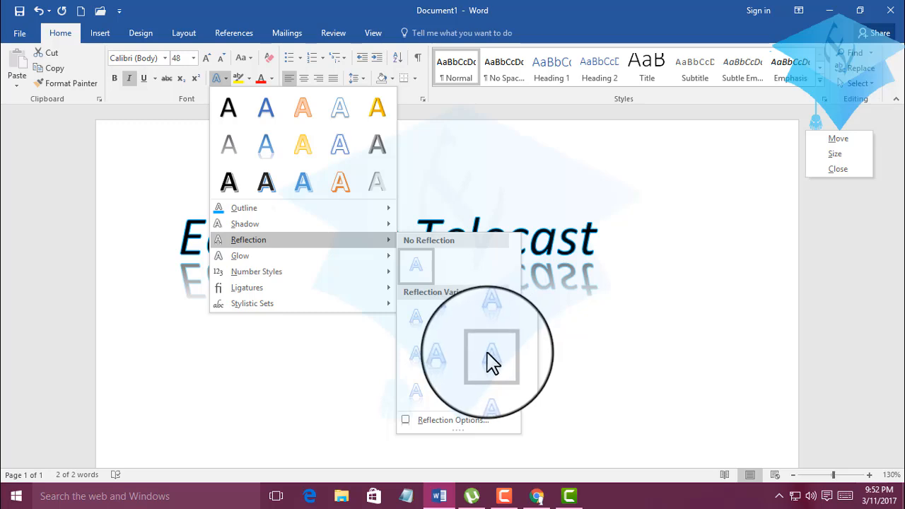
left_click(492, 362)
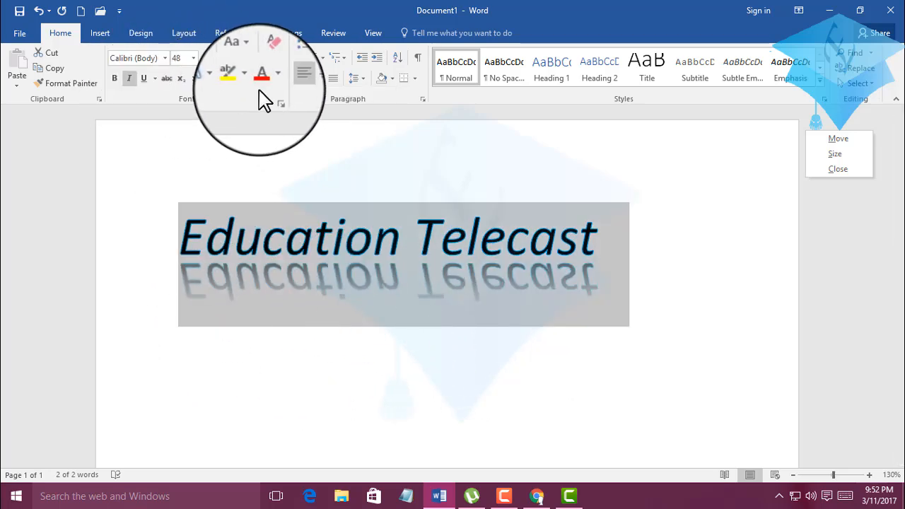
Add a glow to "Education Telecast" in the blue theme color from the additional glow colors.
left_click(217, 77)
mouse_move(299, 256)
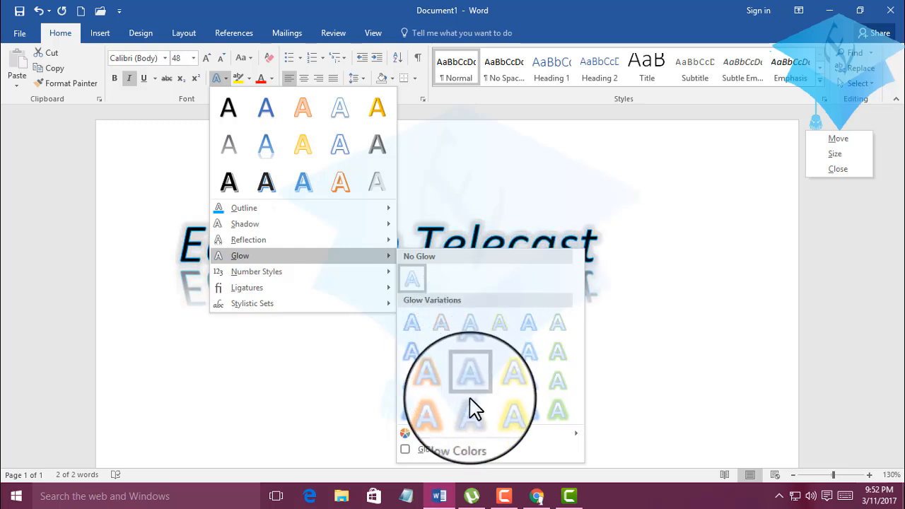
mouse_move(452, 434)
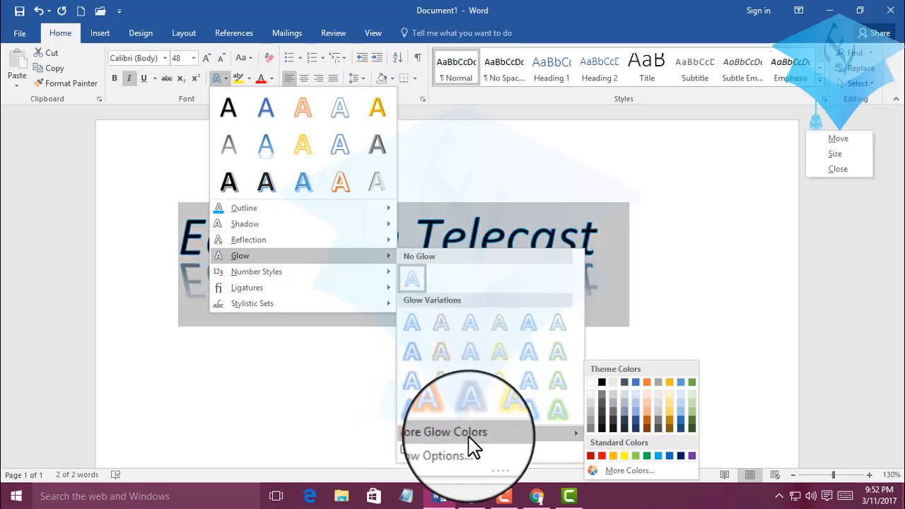
left_click(636, 383)
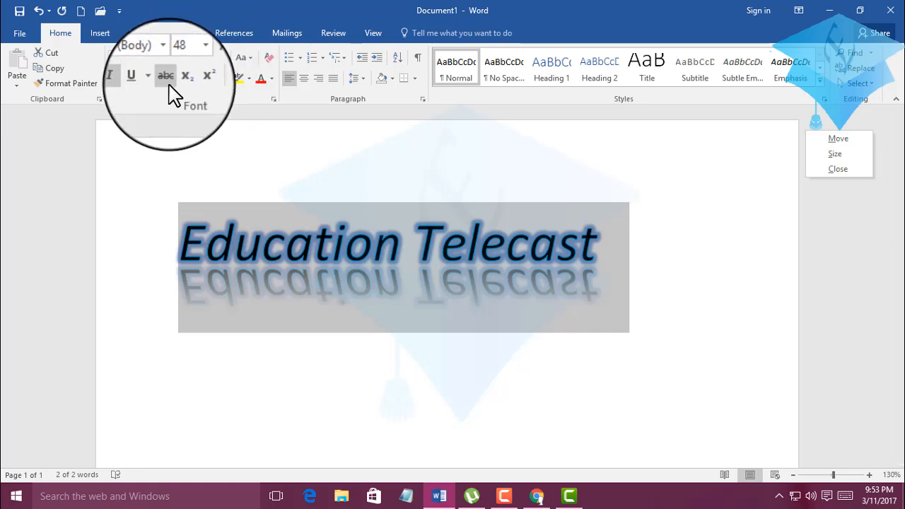
Set the number style of the selected text to Proportional Lining.
left_click(222, 81)
mouse_move(240, 256)
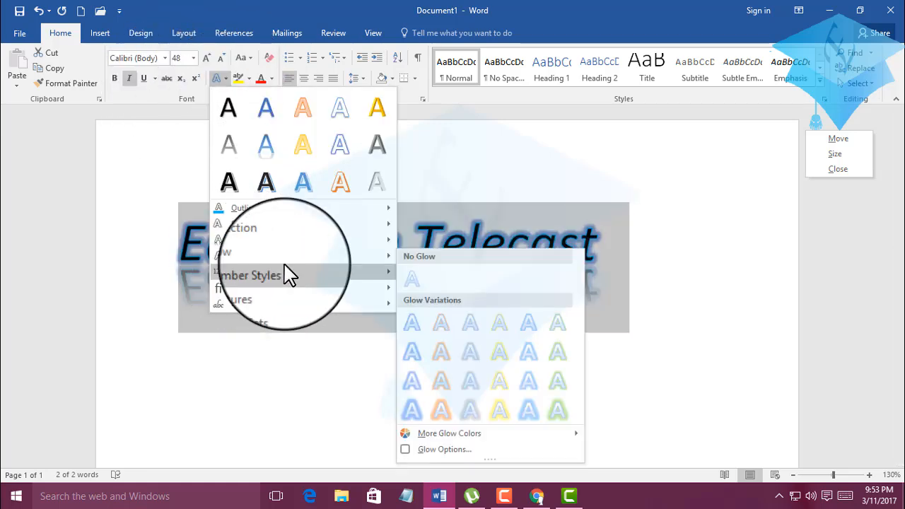
mouse_move(273, 283)
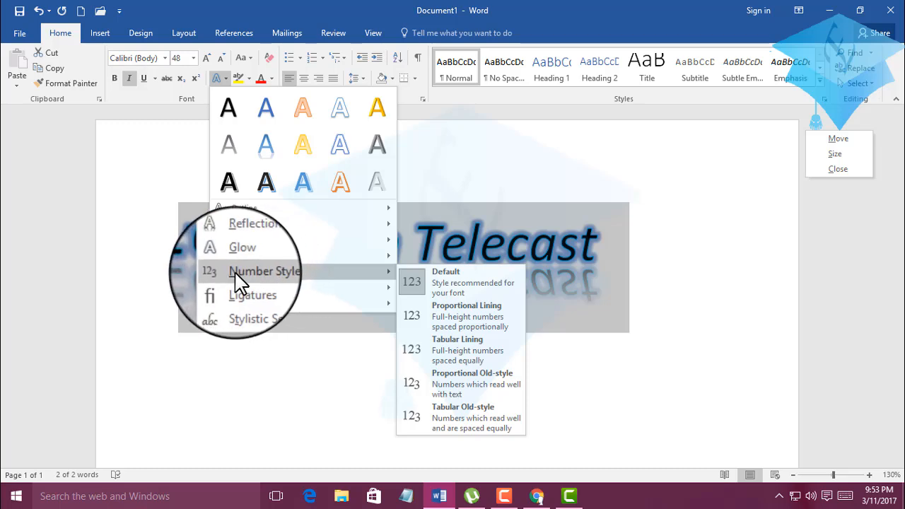
left_click(422, 326)
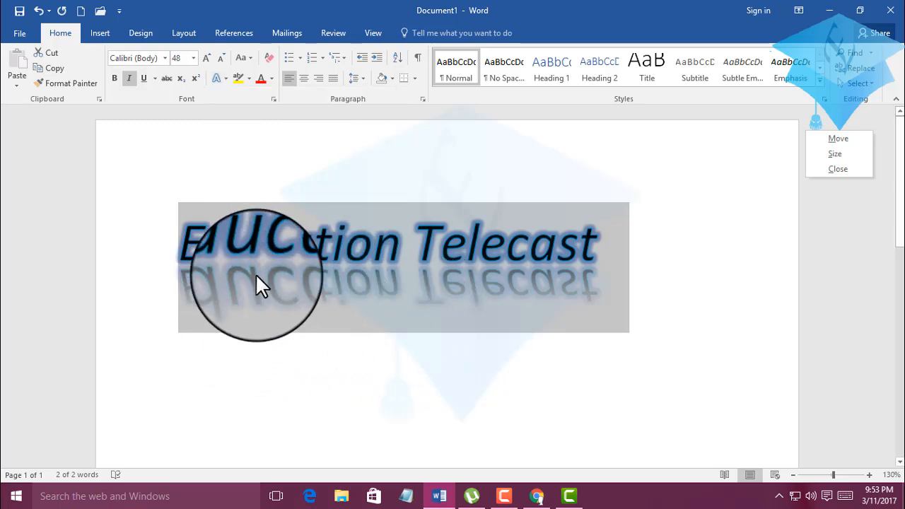
scroll(257, 283, "down", 2)
scroll(256, 283, "up", 2)
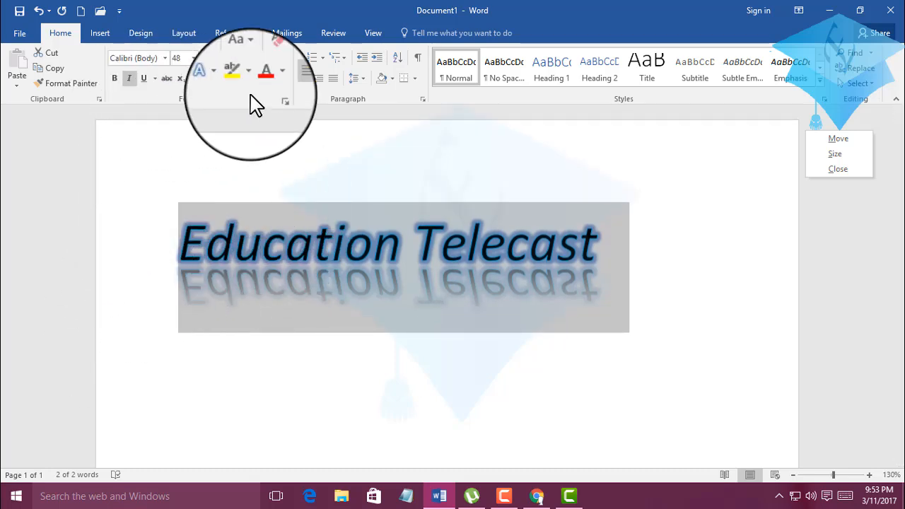
Set the ligatures of "Education Telecast" to Standard Only.
left_click(219, 82)
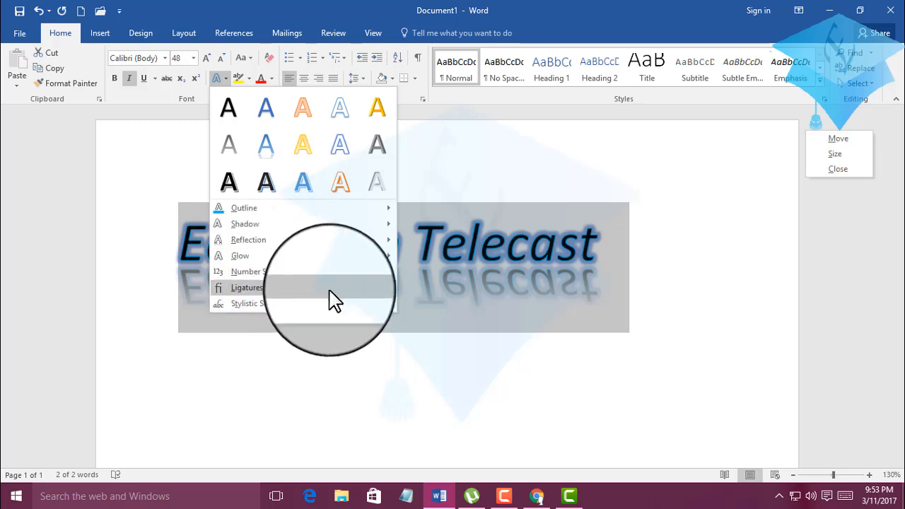
mouse_move(335, 290)
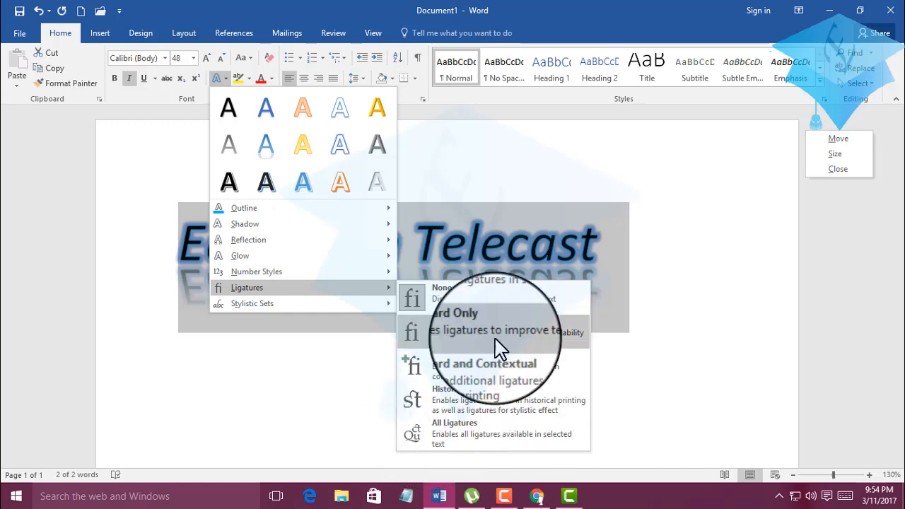
left_click(468, 338)
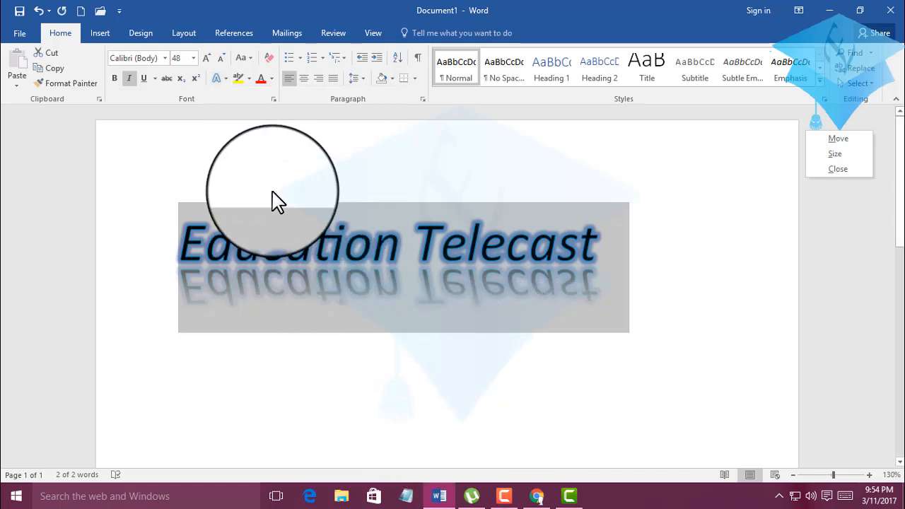
Set the ligatures of "Education Telecast" to Standard and Contextual.
left_click(215, 79)
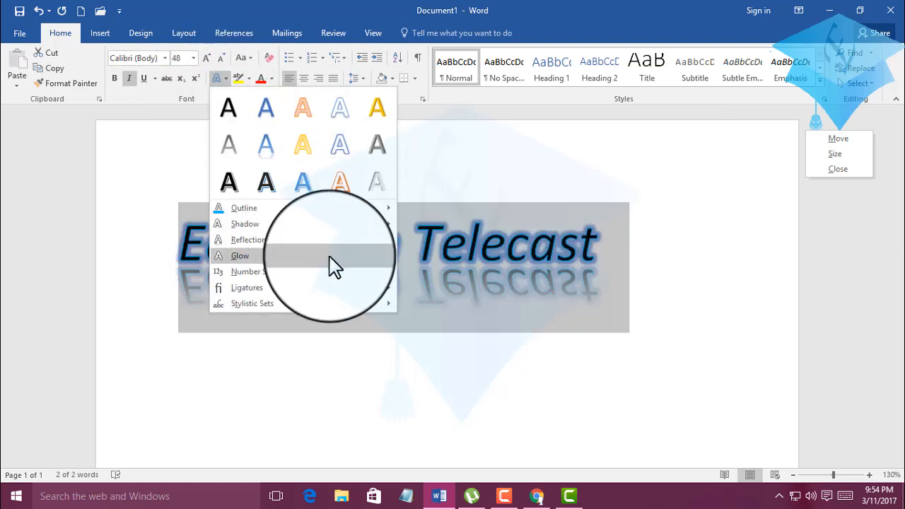
mouse_move(388, 290)
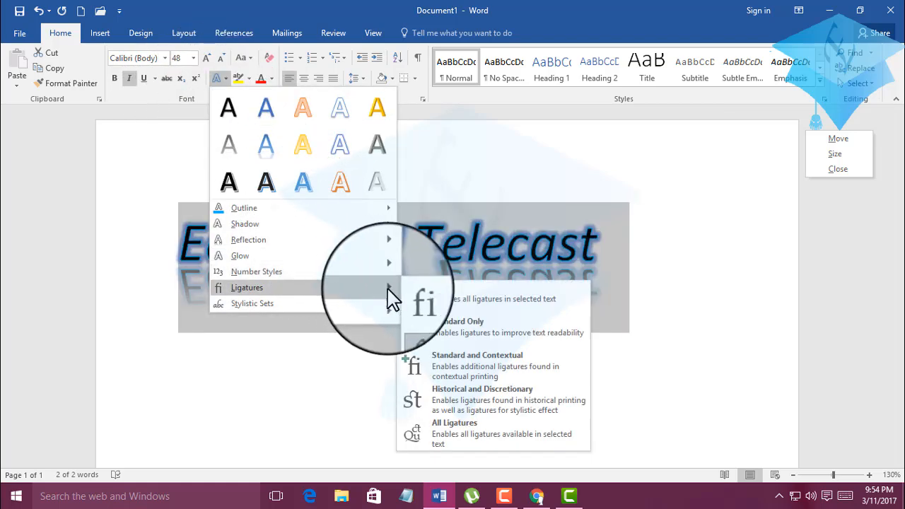
left_click(481, 361)
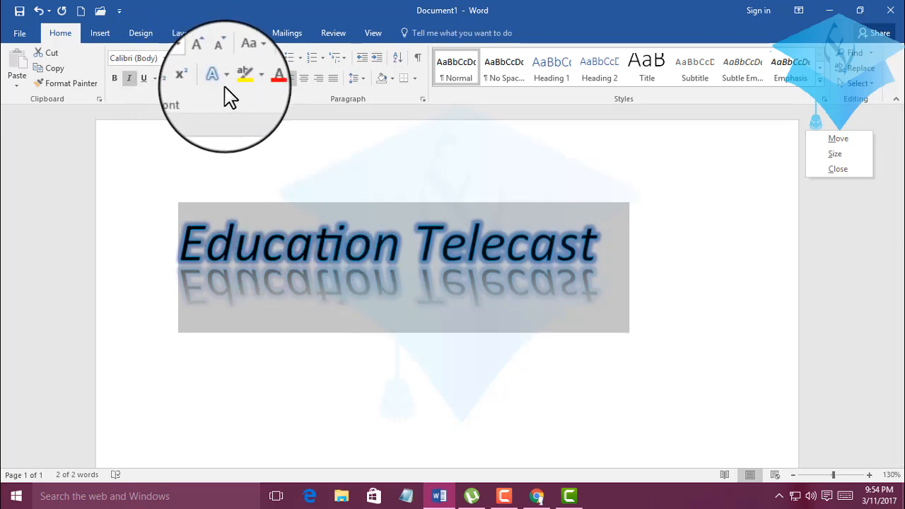
Apply one of the individual stylistic sets to "Education Telecast" and deselect the text.
left_click(216, 79)
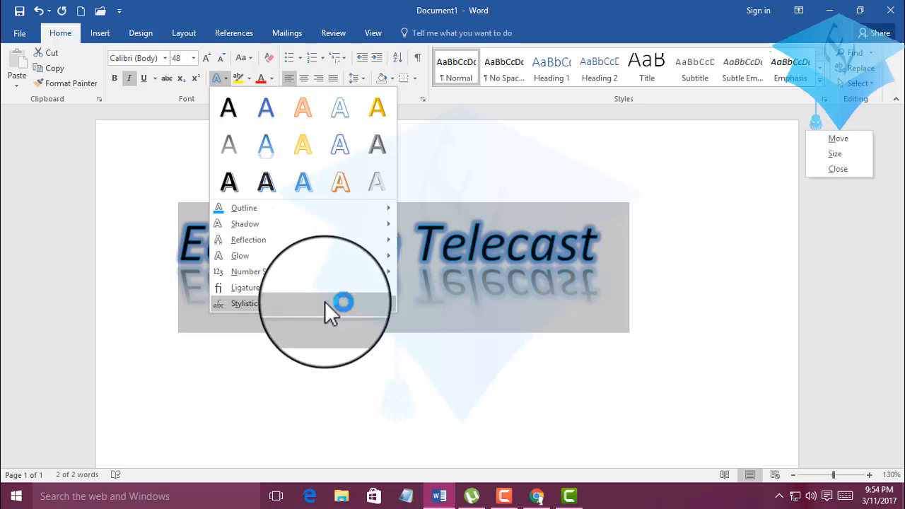
mouse_move(239, 305)
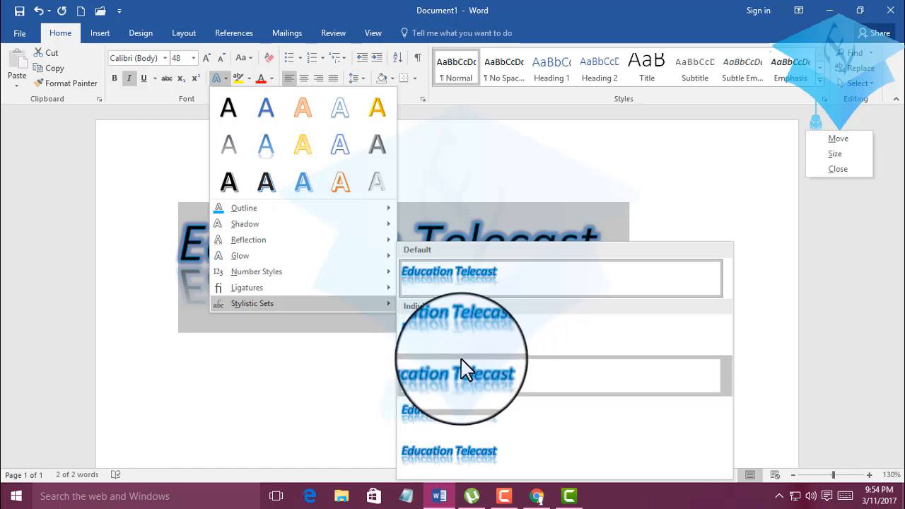
left_click(480, 354)
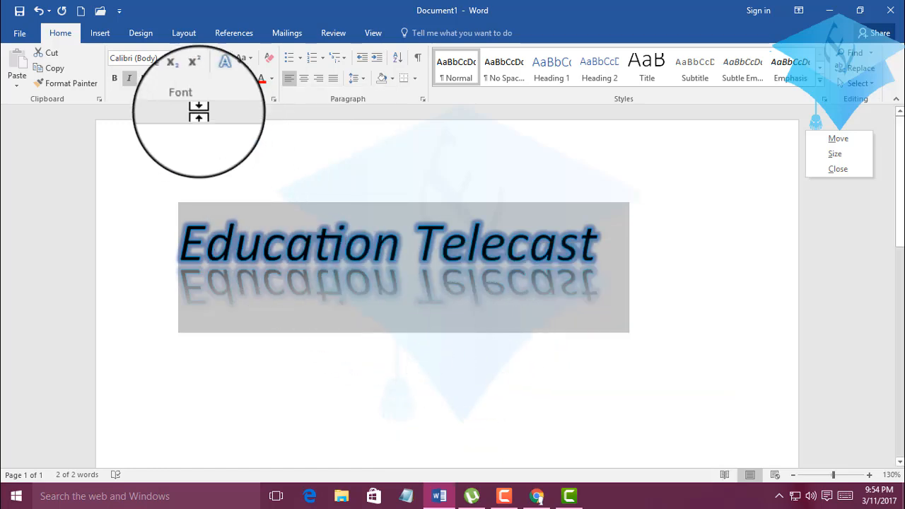
left_click(418, 368)
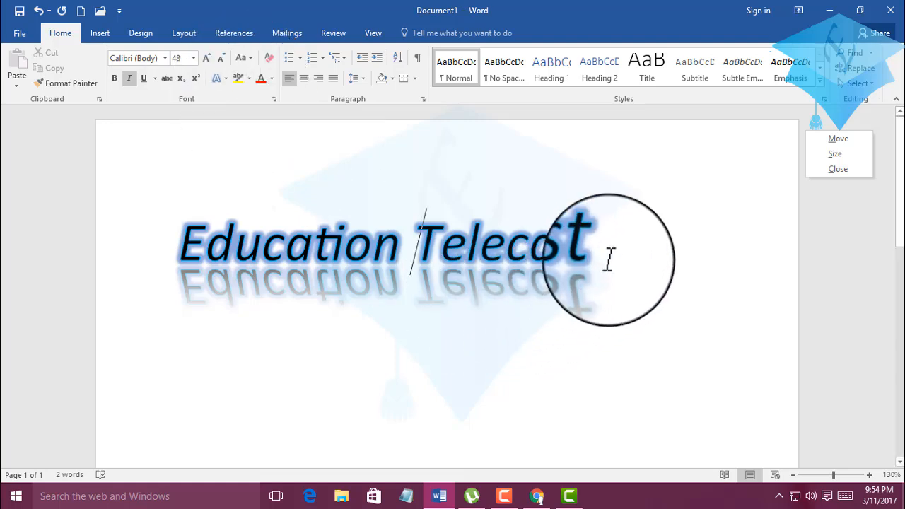
Highlight the whole text "Education Telecast" in turquoise.
left_click_drag(608, 259, 163, 248)
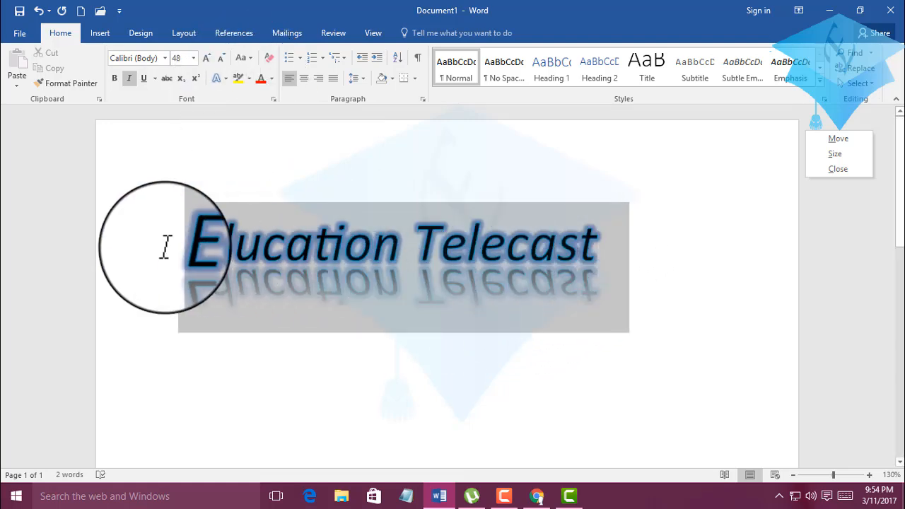
left_click(249, 78)
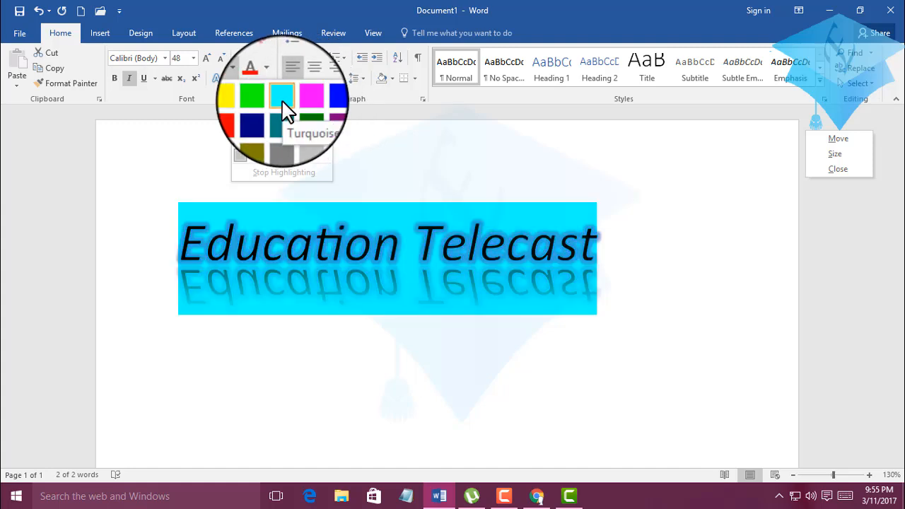
left_click(282, 103)
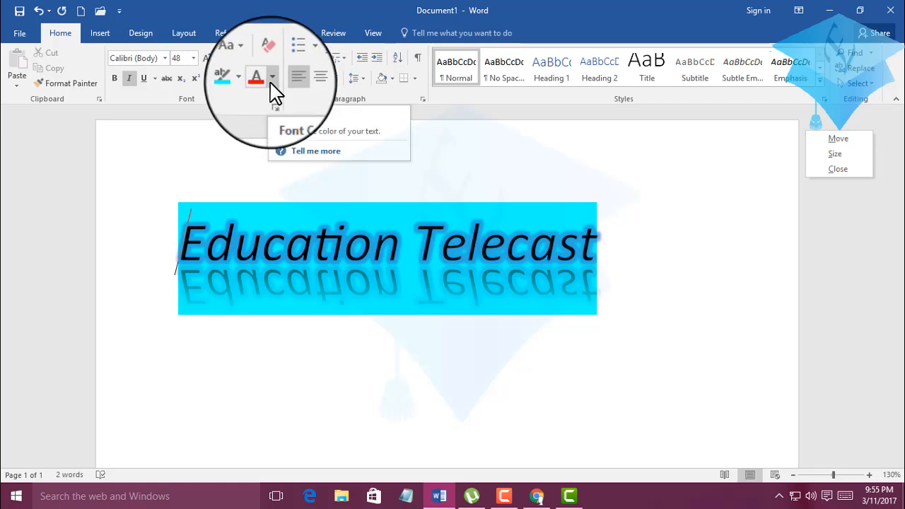
Choose green from the standard font colors at "Education Telecast" and place the cursor at the end of the line.
left_click(271, 78)
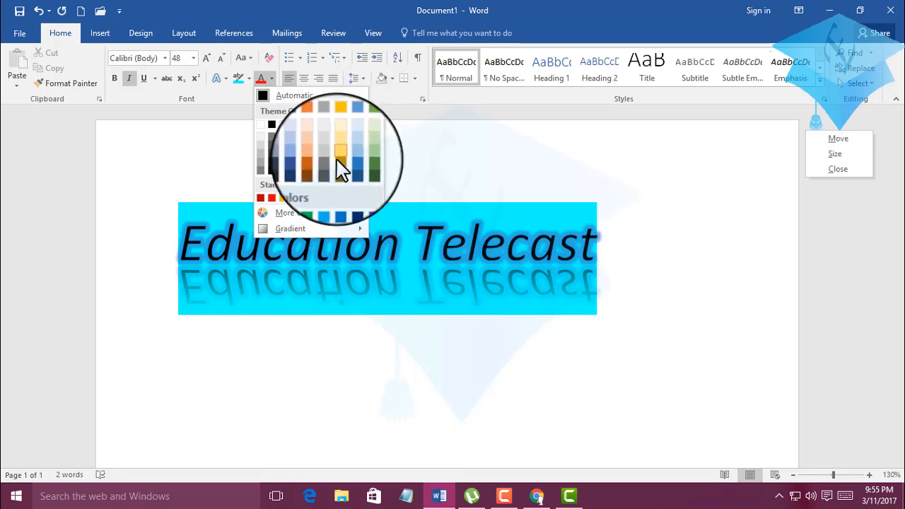
left_click(306, 198)
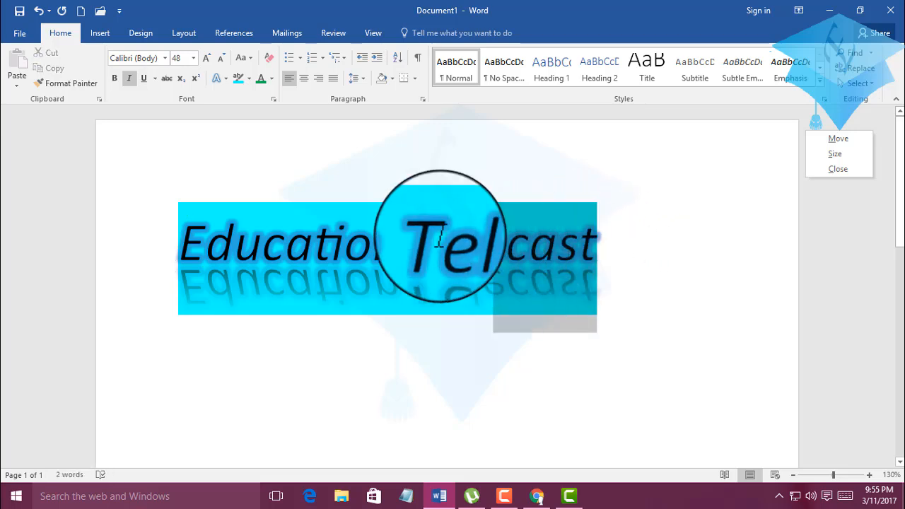
left_click_drag(440, 237, 305, 249)
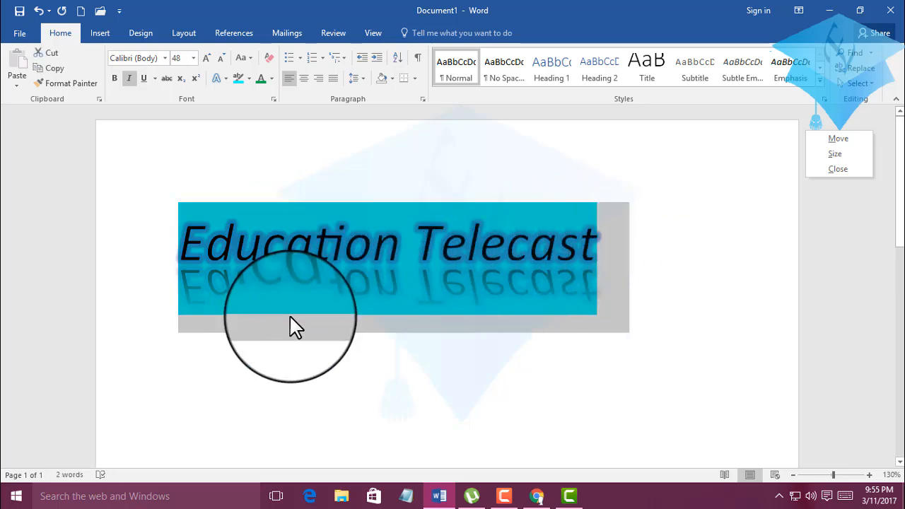
left_click(446, 368)
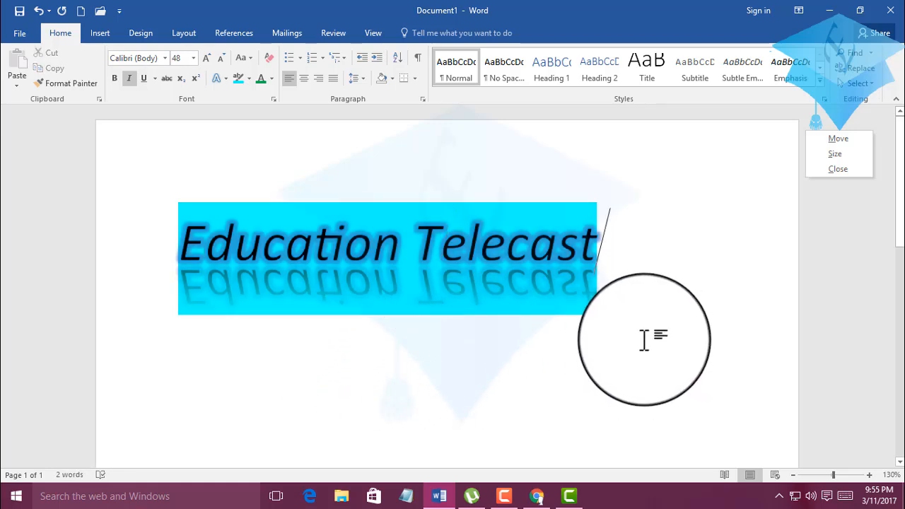
On a new line below "Education Telecast", choose the black text effect in the gallery's first row and column and write "Education".
key("Return")
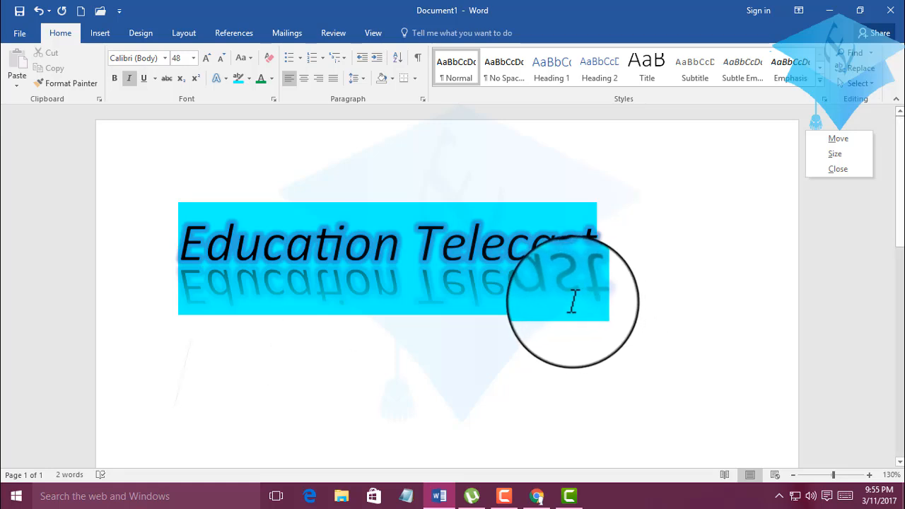
type("e")
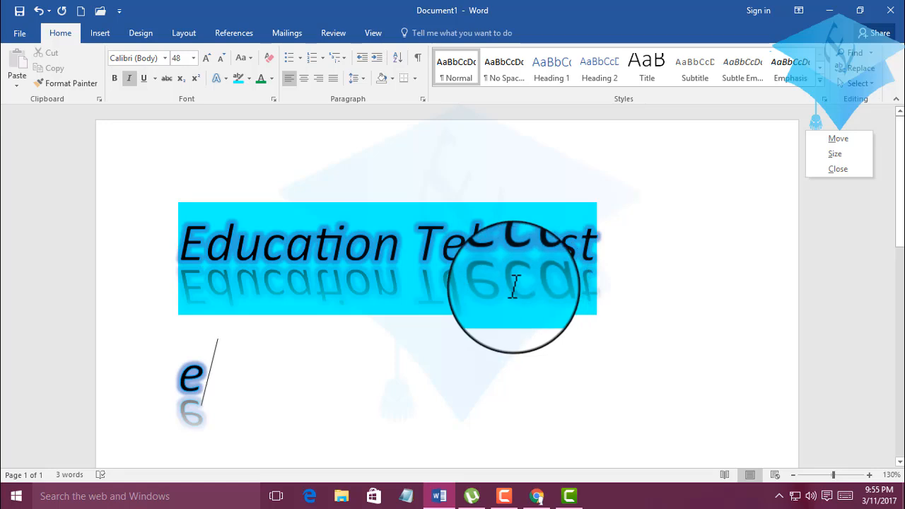
key("BackSpace")
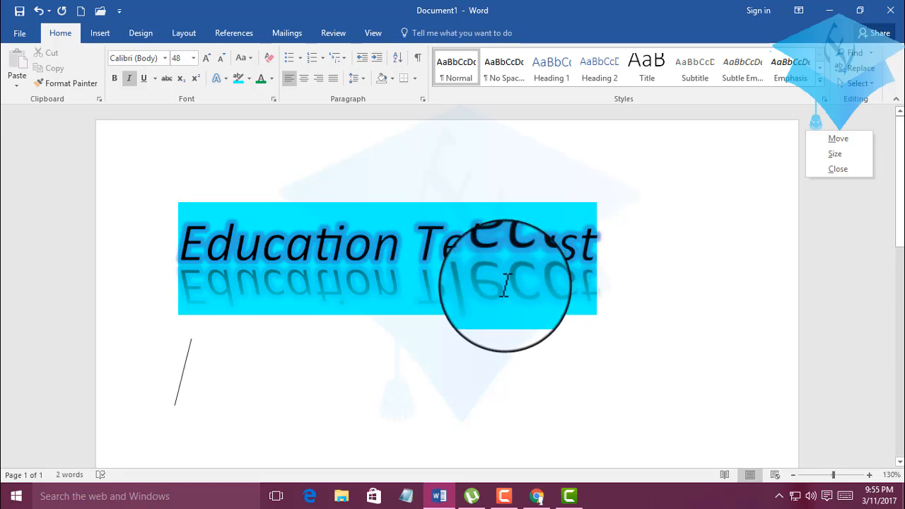
scroll(495, 281, "down", 3)
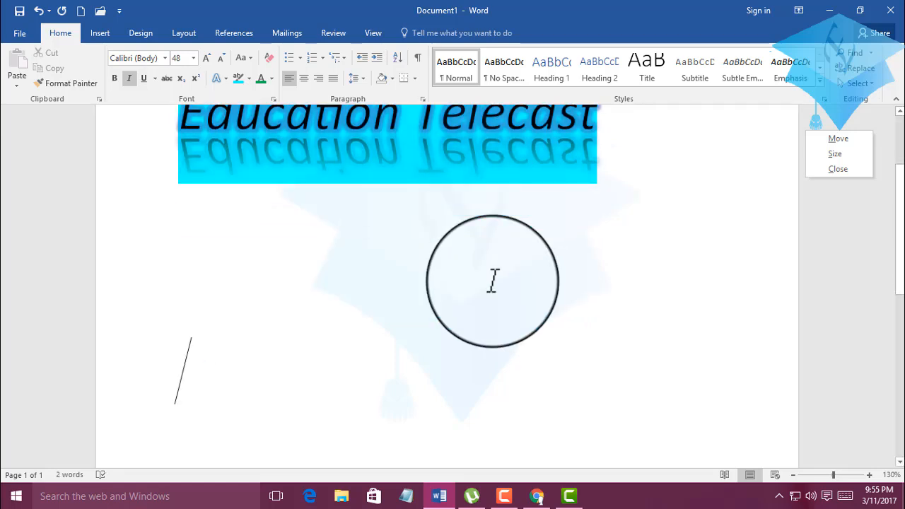
key("BackSpace")
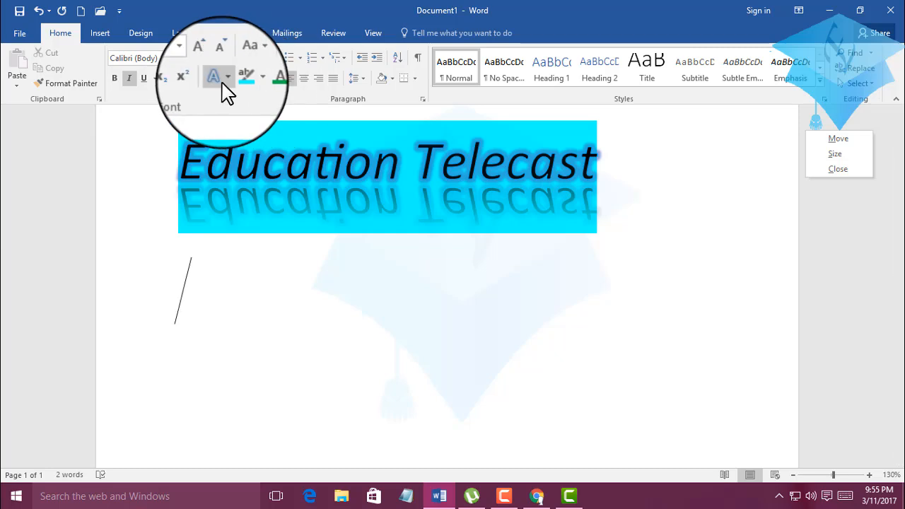
left_click(216, 78)
left_click(228, 117)
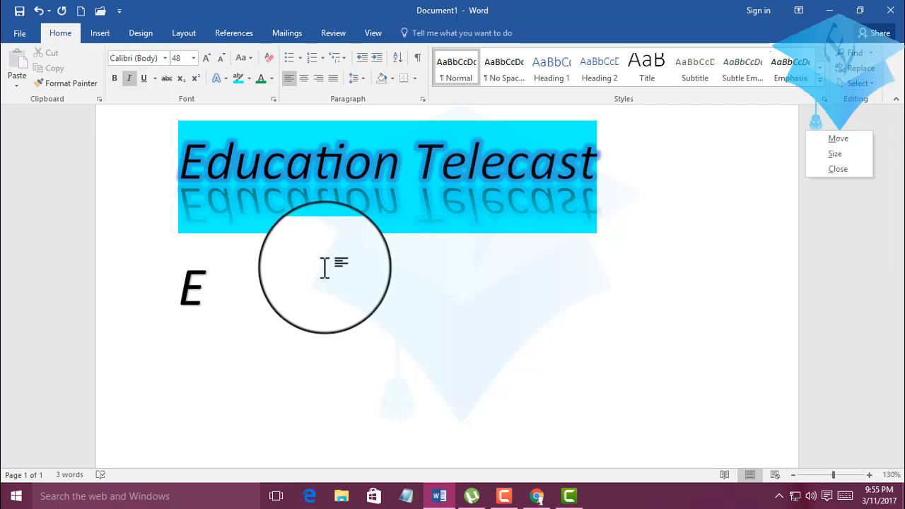
type("ducation")
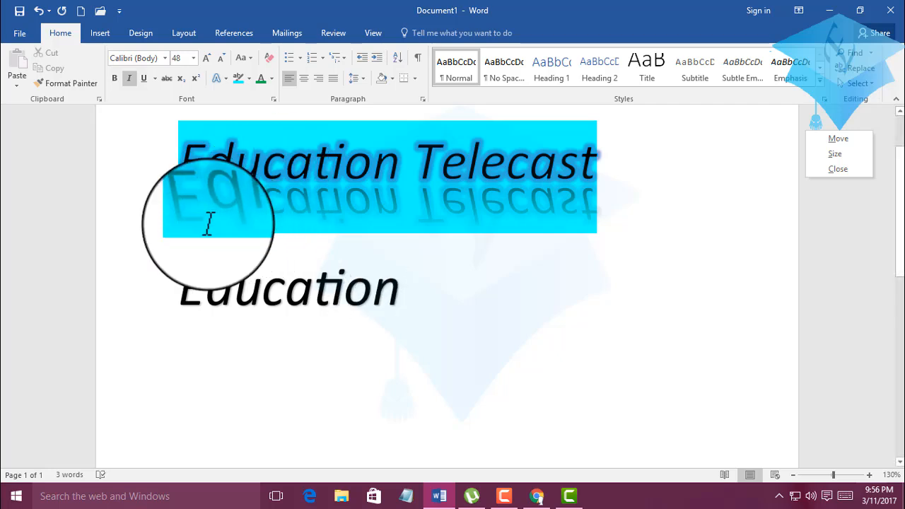
Color the word "Education" on the second line green and apply the Hidden font effect to it.
left_click_drag(403, 296, 174, 293)
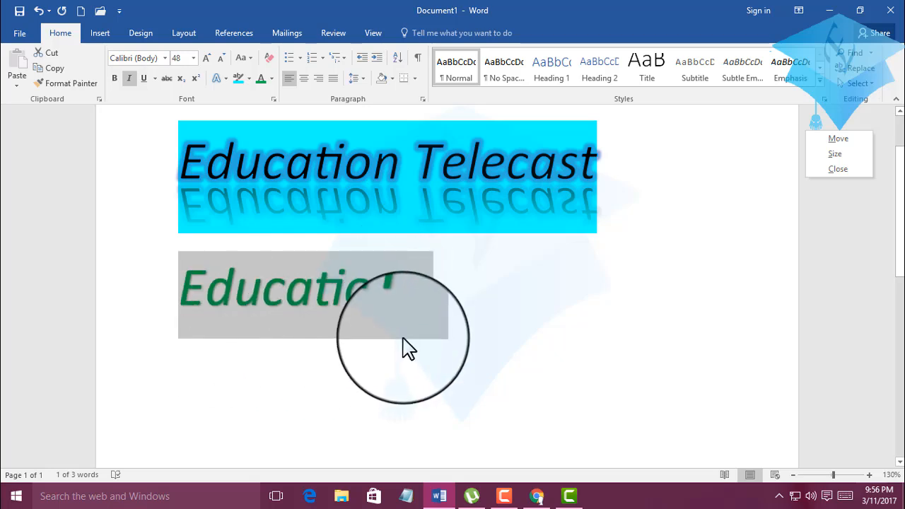
scroll(403, 350, "up", 1)
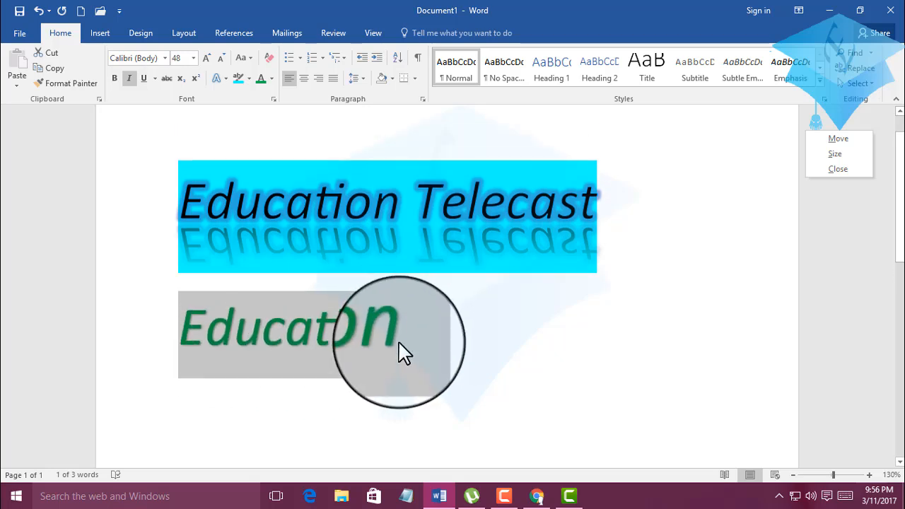
left_click(274, 106)
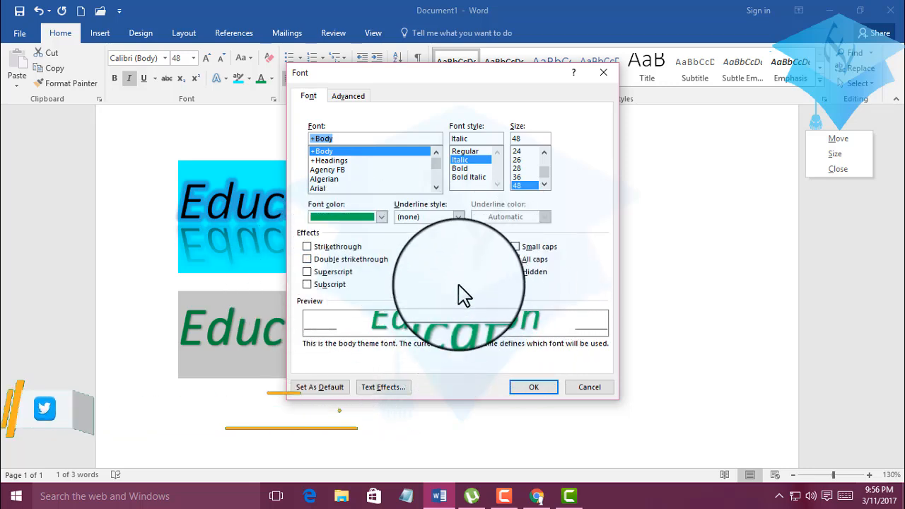
left_click(515, 275)
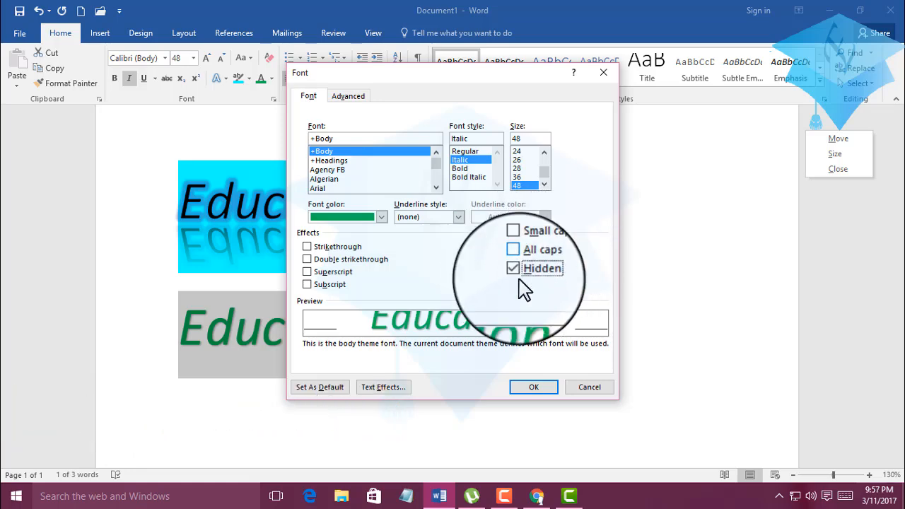
left_click(538, 388)
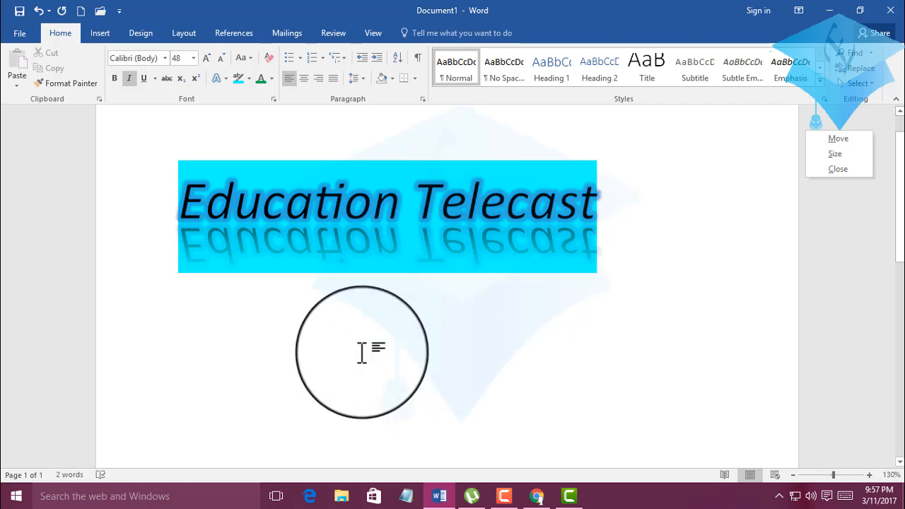
left_click(271, 331)
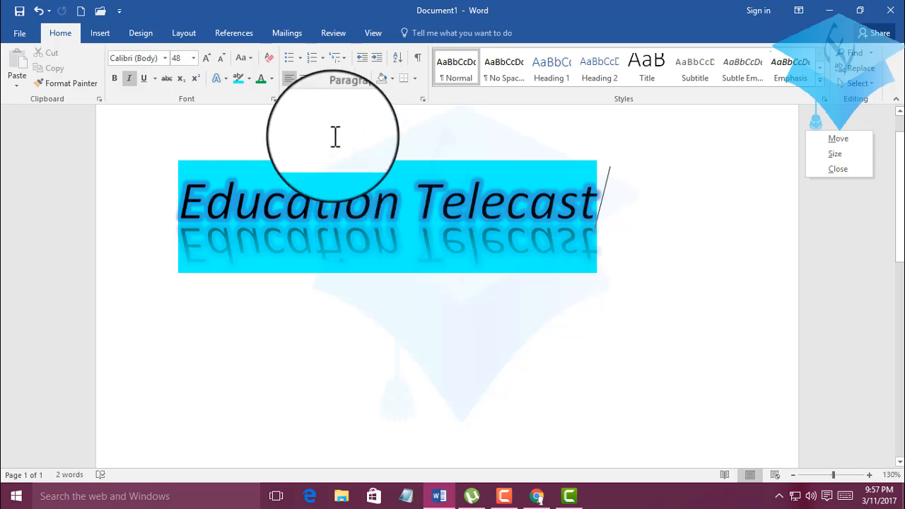
Select "Education Telecast" together with the hidden line below it and clear the Hidden font effect.
left_click(273, 99)
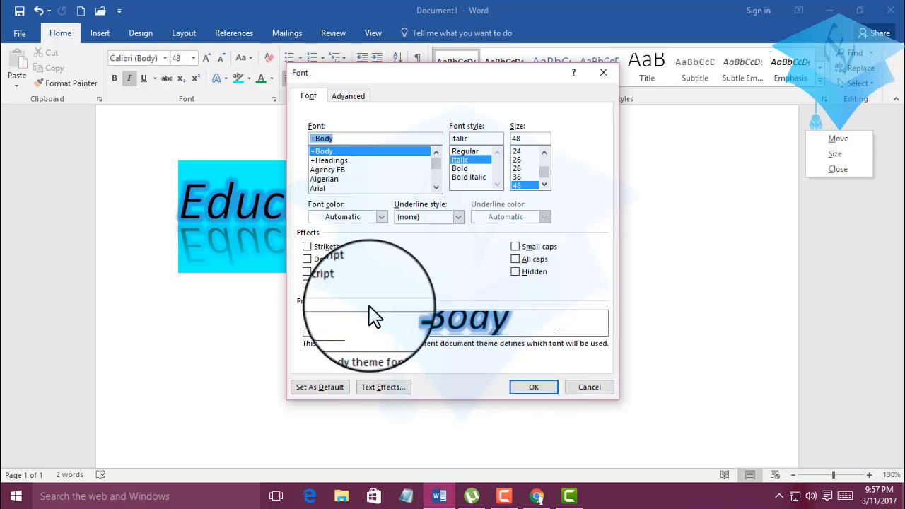
left_click(588, 392)
left_click_drag(498, 348, 319, 341)
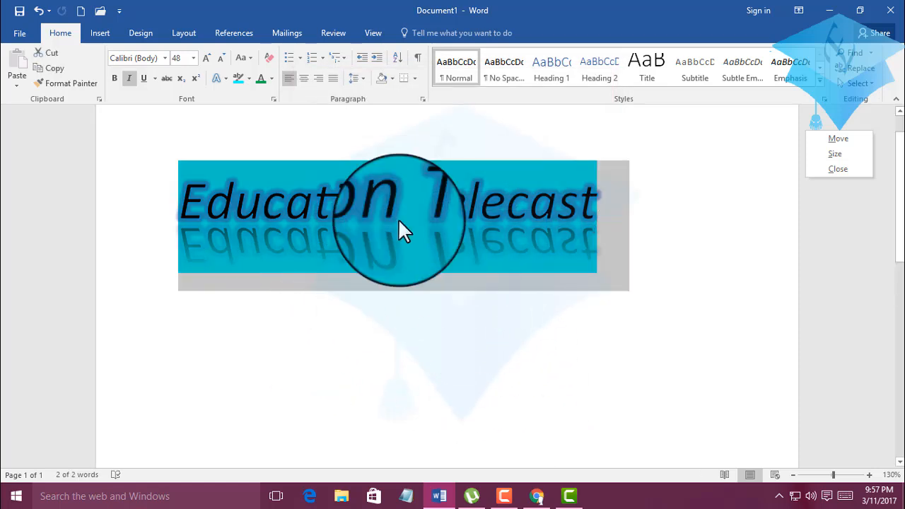
left_click(275, 102)
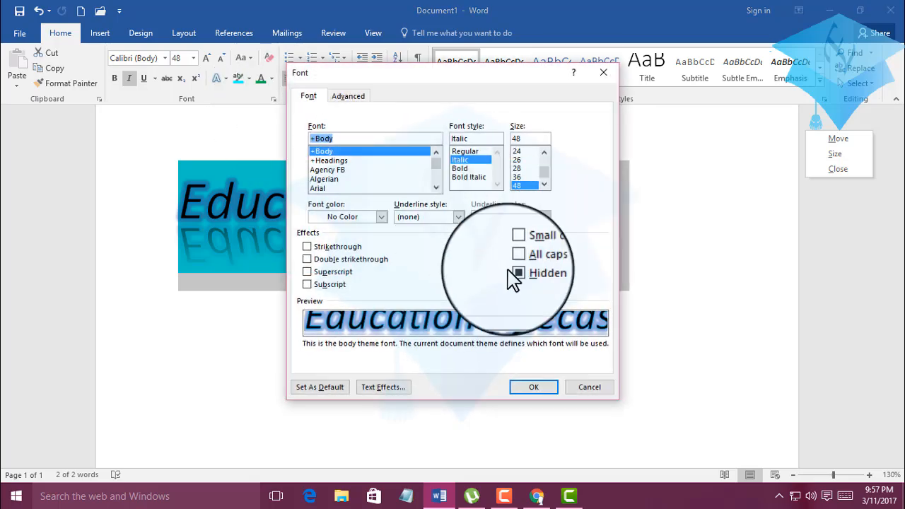
left_click(509, 271)
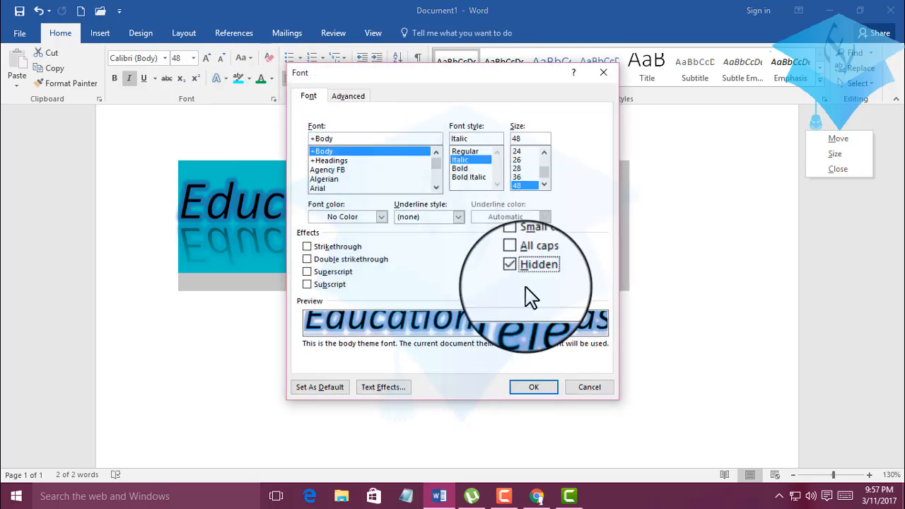
left_click(515, 271)
left_click(532, 389)
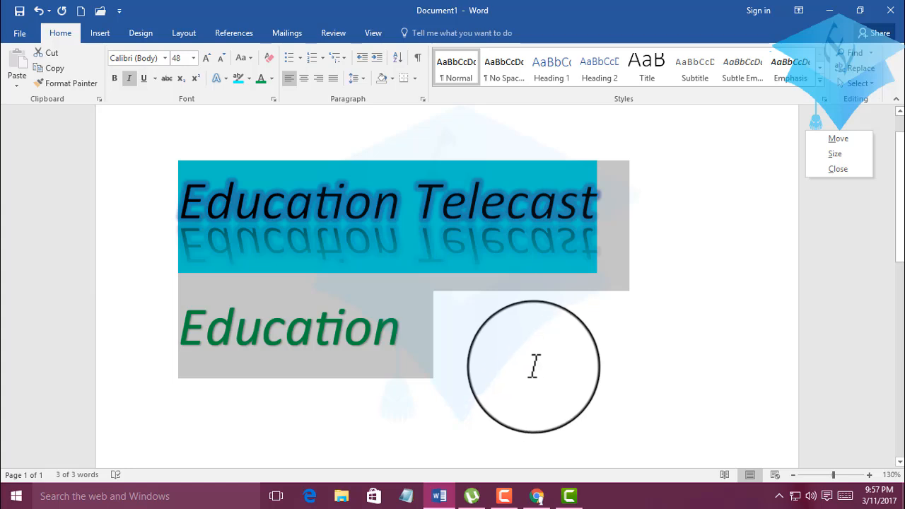
left_click(534, 366)
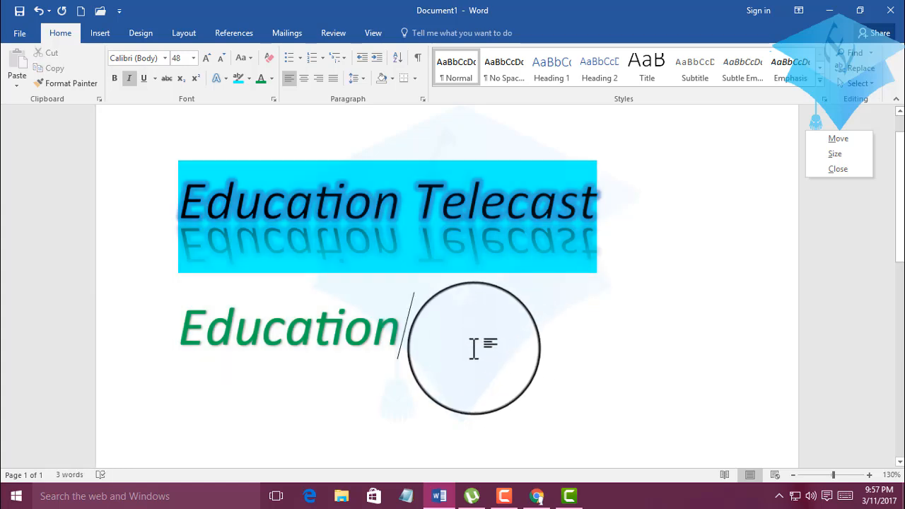
Select the green word "Education" on the second line and apply the Hidden font effect to it.
left_click_drag(476, 348, 200, 346)
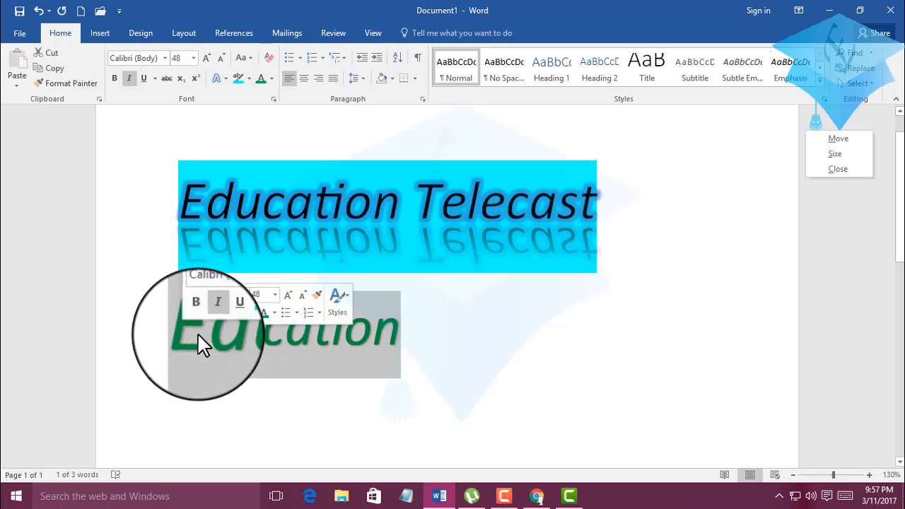
left_click(275, 99)
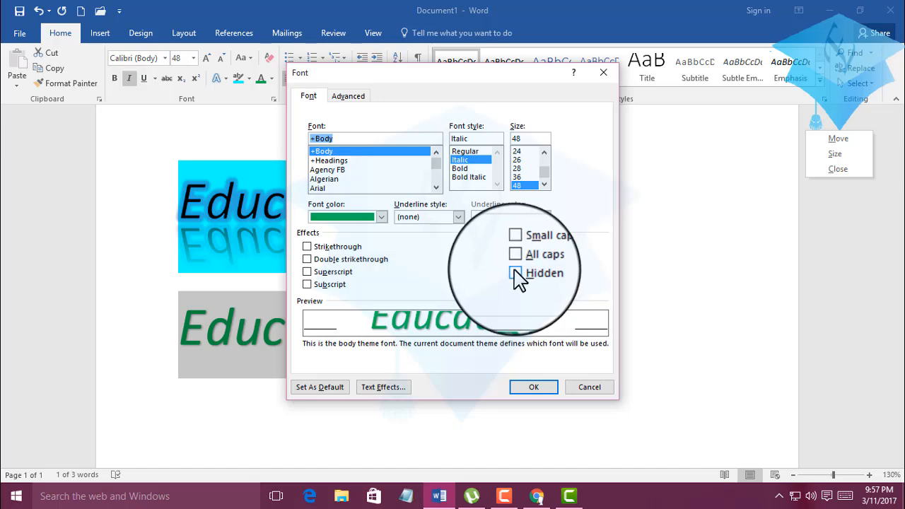
left_click(517, 275)
left_click(539, 391)
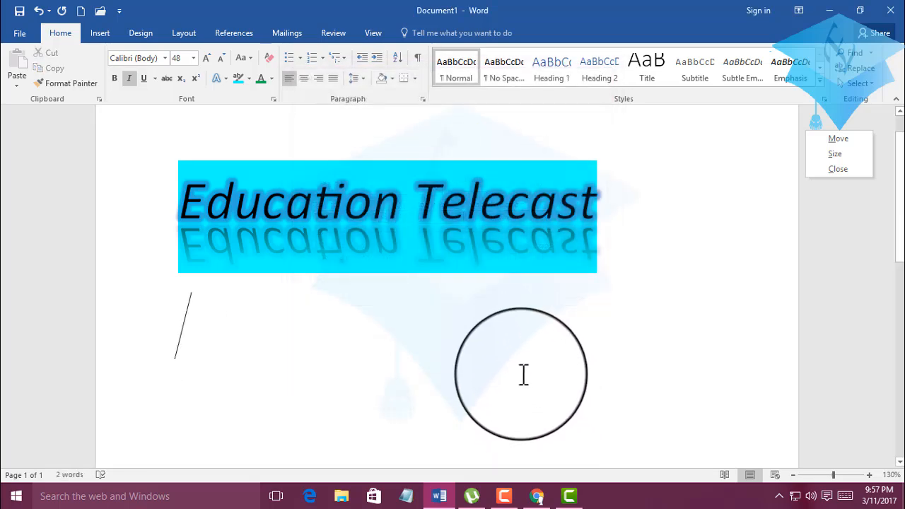
Select the entire document, clear the Hidden font effect in the font settings, and deselect the text.
left_click(275, 100)
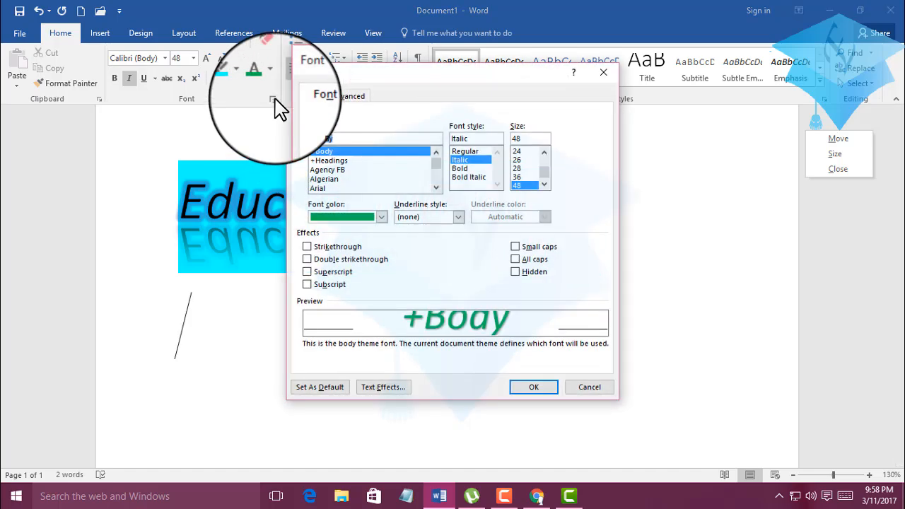
left_click(604, 73)
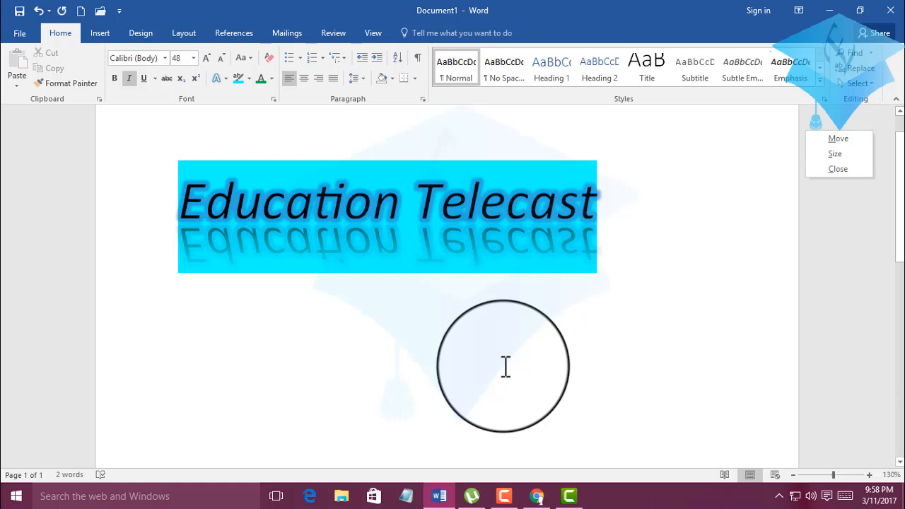
key("ctrl+a")
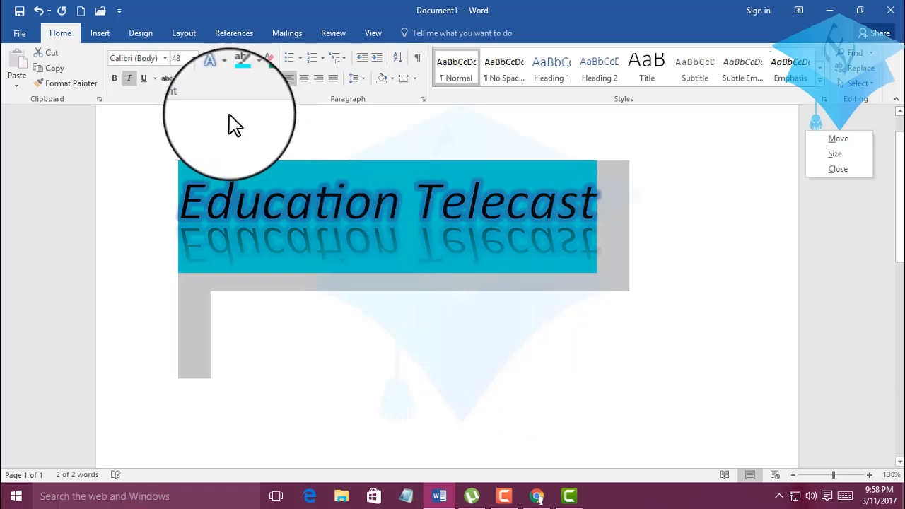
left_click(275, 100)
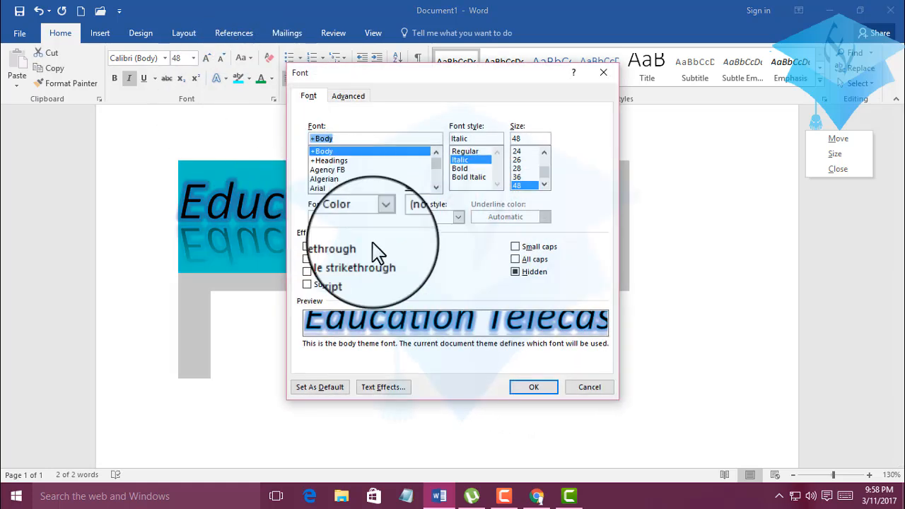
left_click(514, 272)
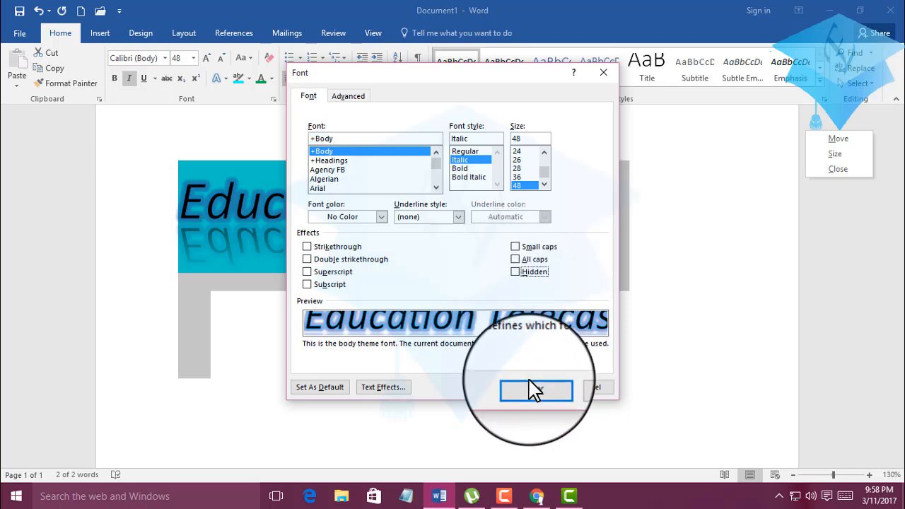
left_click(518, 274)
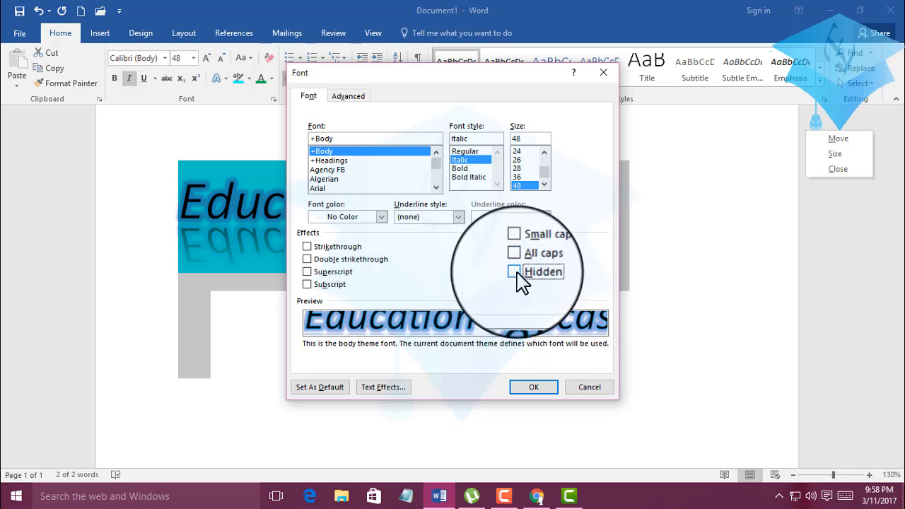
left_click(534, 387)
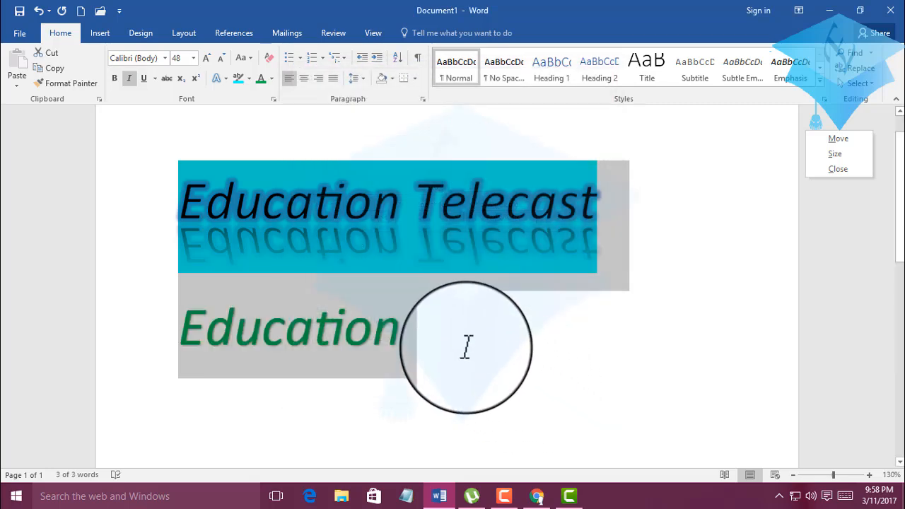
left_click(467, 347)
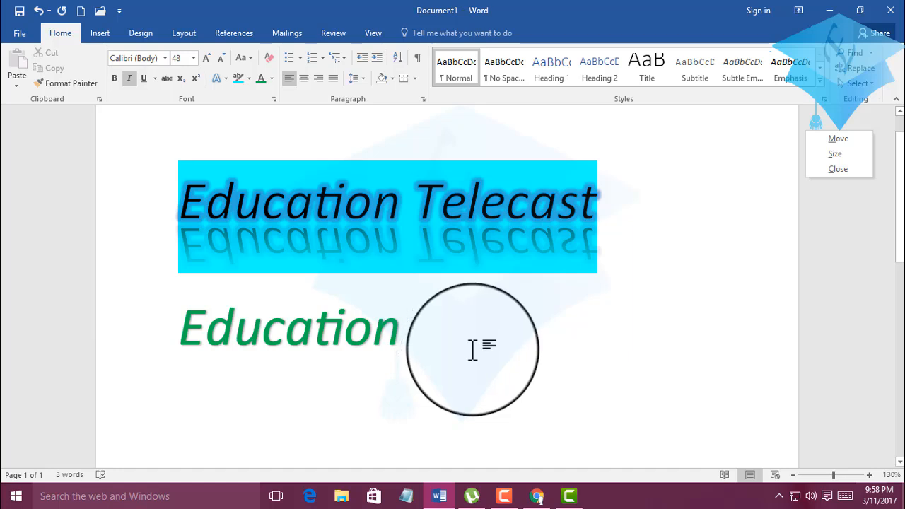